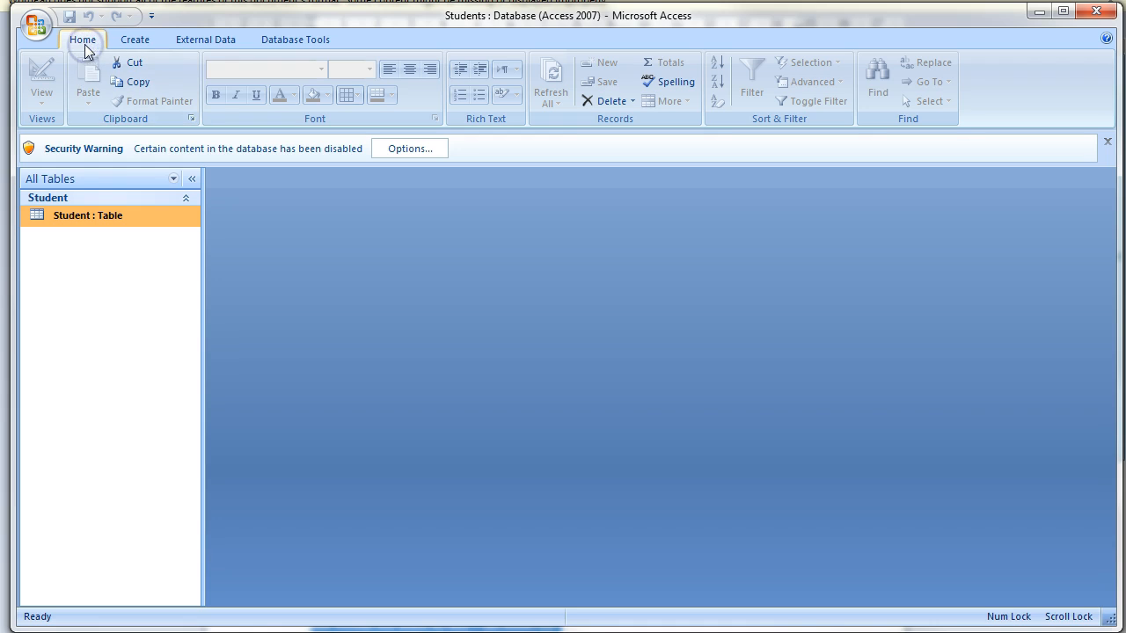
Bring up the context menu for the Student table in the navigation pane.
{"action": "right_click", "coordinate": [87, 216]}
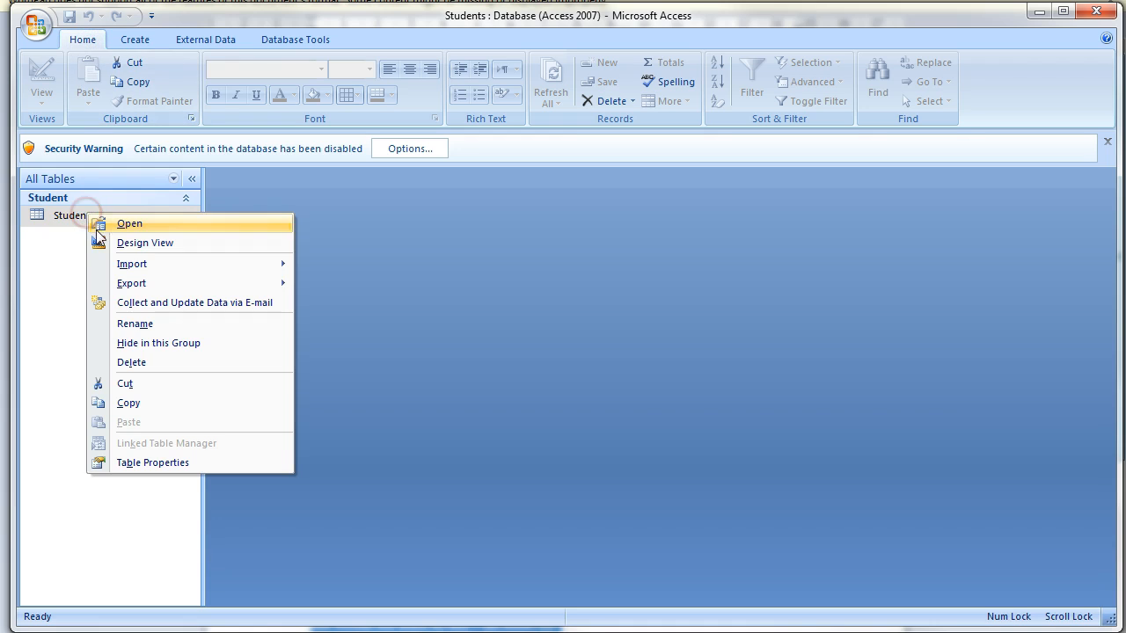
In Design View, give the IELTS field the validation rule >=1 And <=9.
{"action": "left_click", "coordinate": [130, 243]}
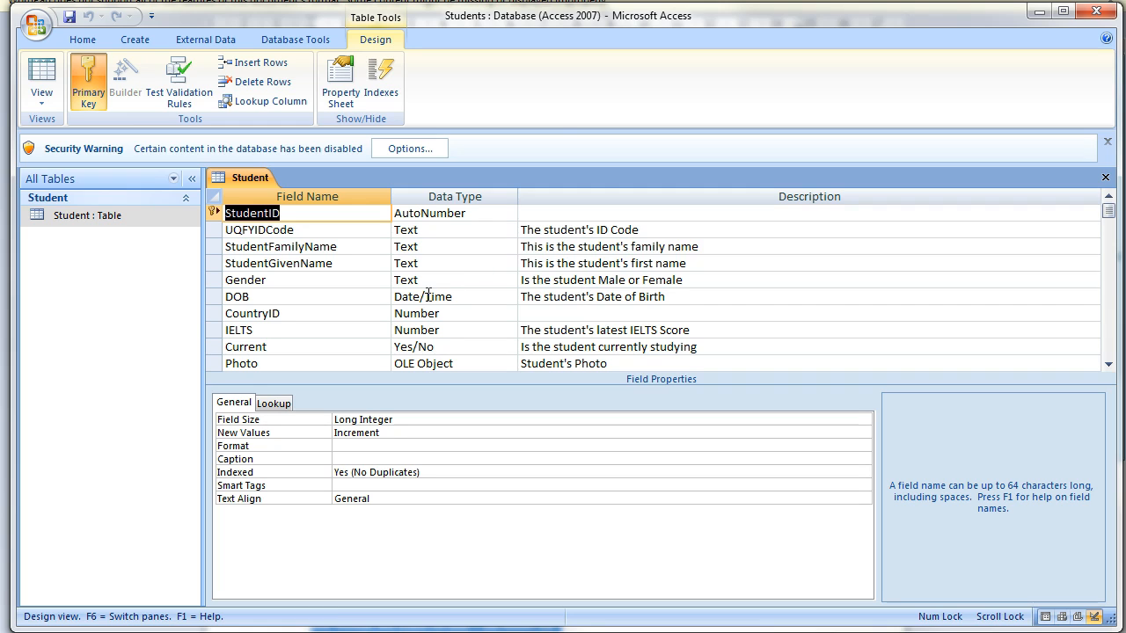
{"action": "left_click", "coordinate": [339, 332]}
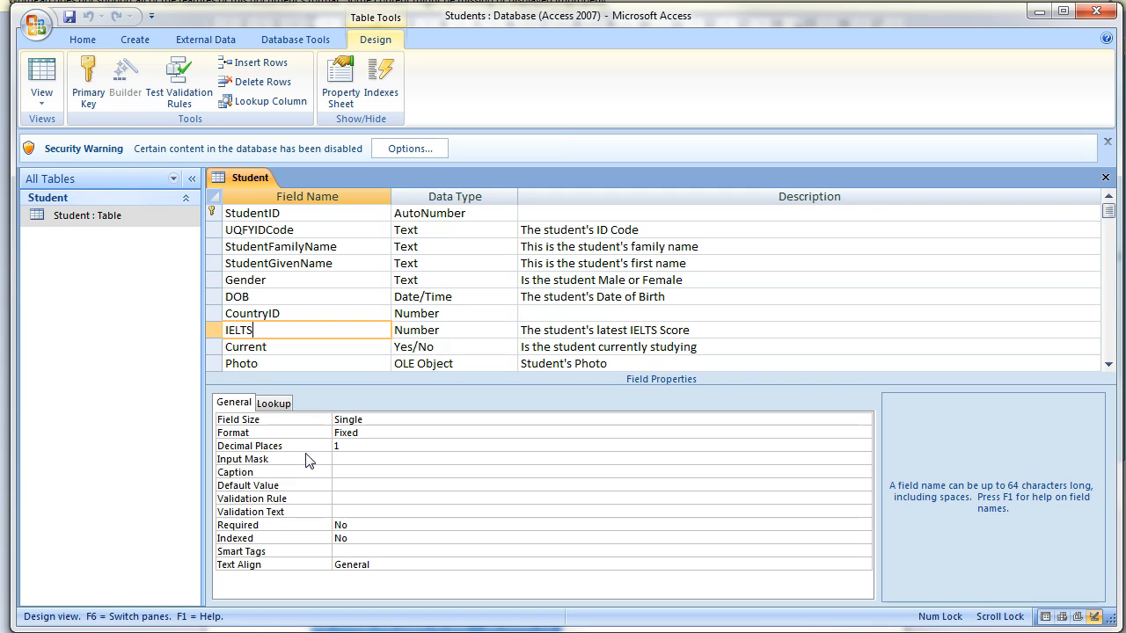
{"action": "left_click", "coordinate": [339, 498]}
{"action": "type", "text": ">=1 and <="}
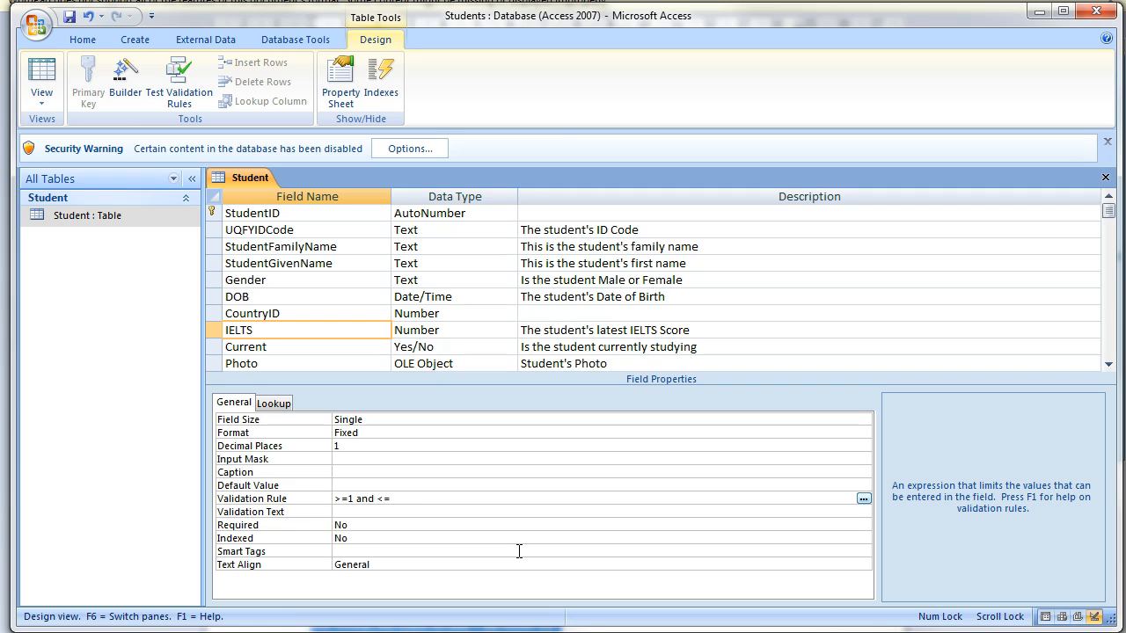
{"action": "key", "text": "BackSpace"}
{"action": "type", "text": "9"}
{"action": "left_click", "coordinate": [42, 78]}
Save the design, test existing data, and enter 25.9 as the first student's IELTS score.
{"action": "left_click", "coordinate": [533, 361]}
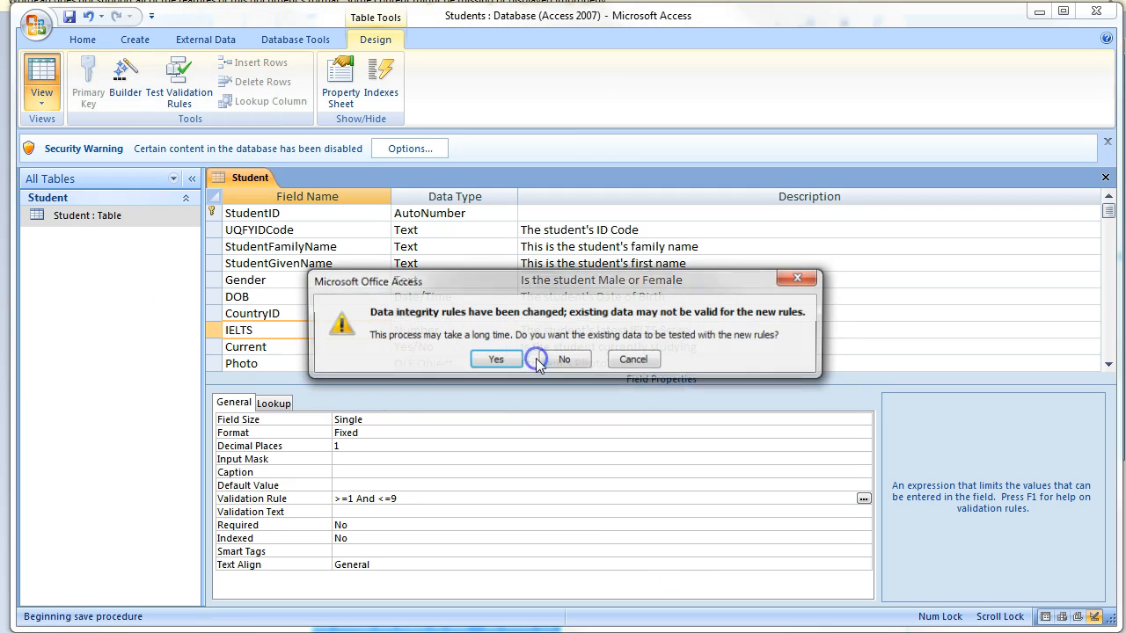
{"action": "left_click", "coordinate": [495, 359]}
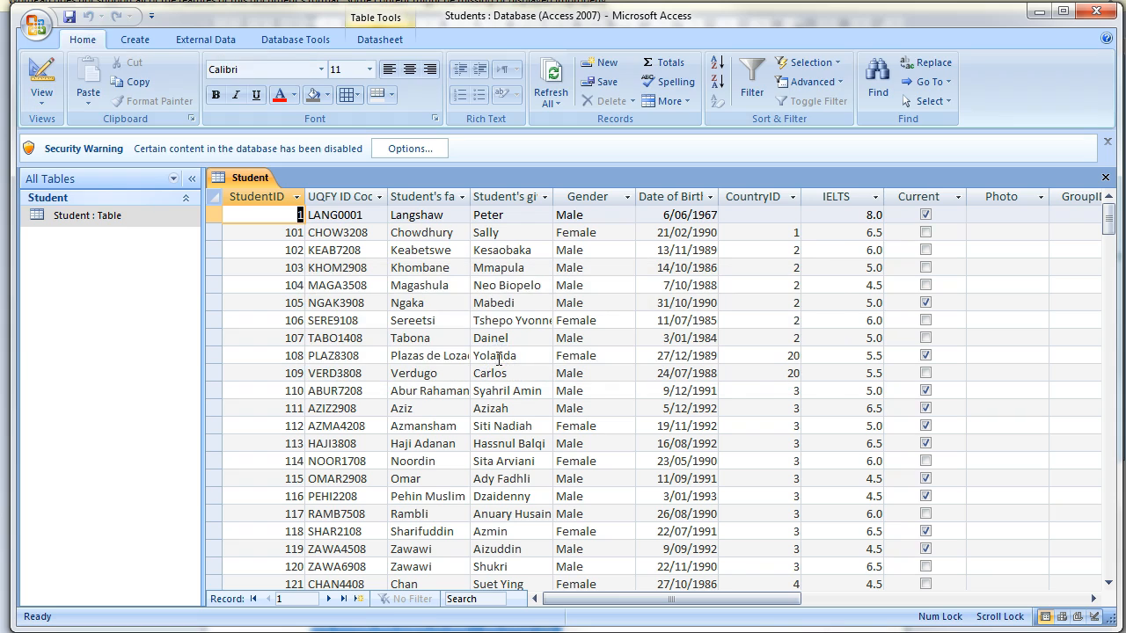
{"action": "left_click", "coordinate": [842, 214]}
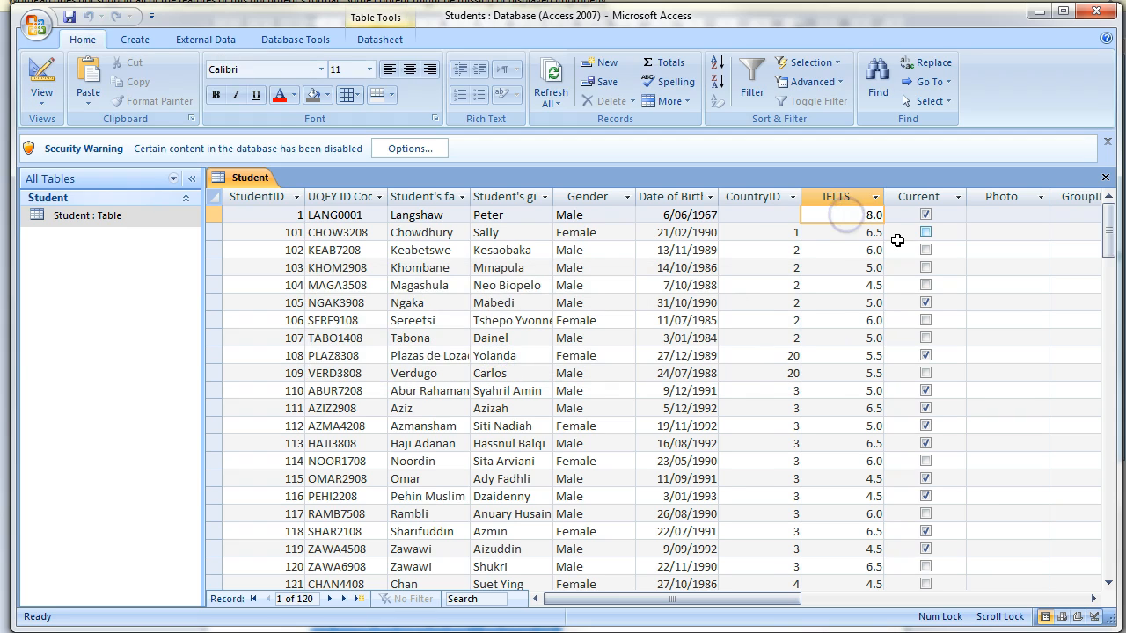
{"action": "key", "text": "Delete"}
{"action": "type", "text": "25.9"}
{"action": "key", "text": "Delete"}
{"action": "key", "text": "Delete"}
{"action": "key", "text": "Return"}
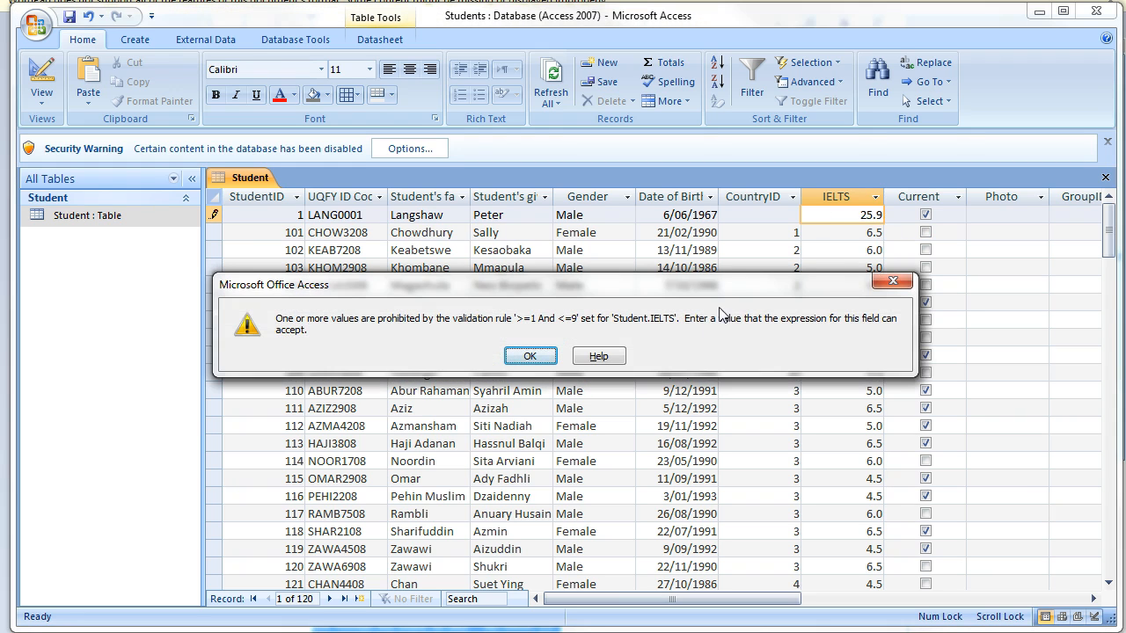
Dismiss the validation error, restore the score to 8.0, and return to Design view.
{"action": "left_click", "coordinate": [547, 357]}
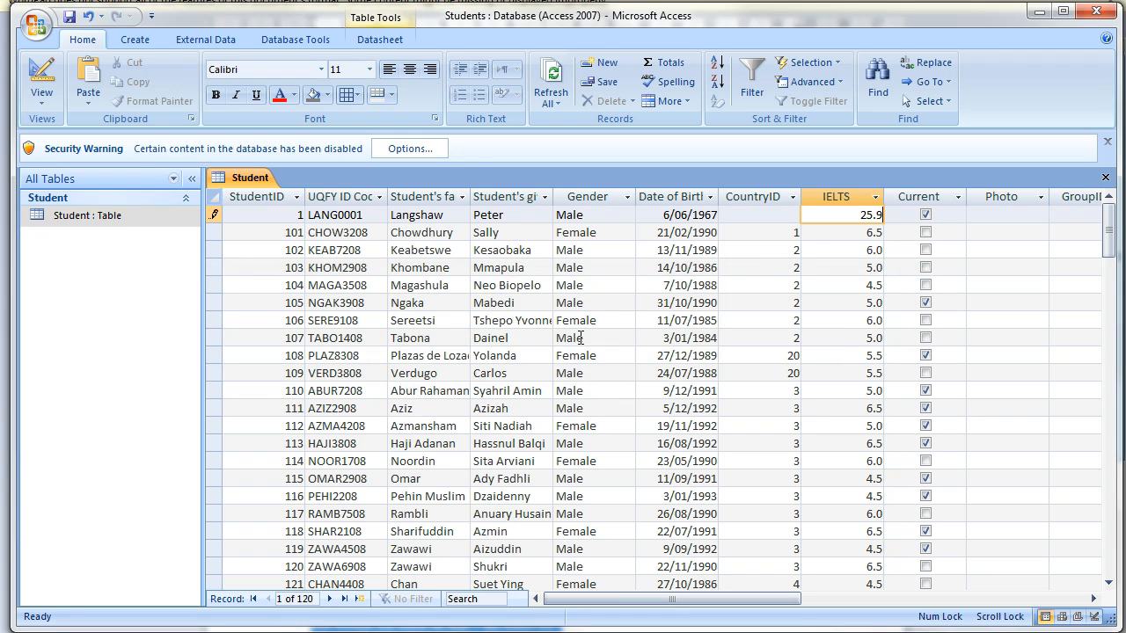
{"action": "left_click", "coordinate": [41, 88]}
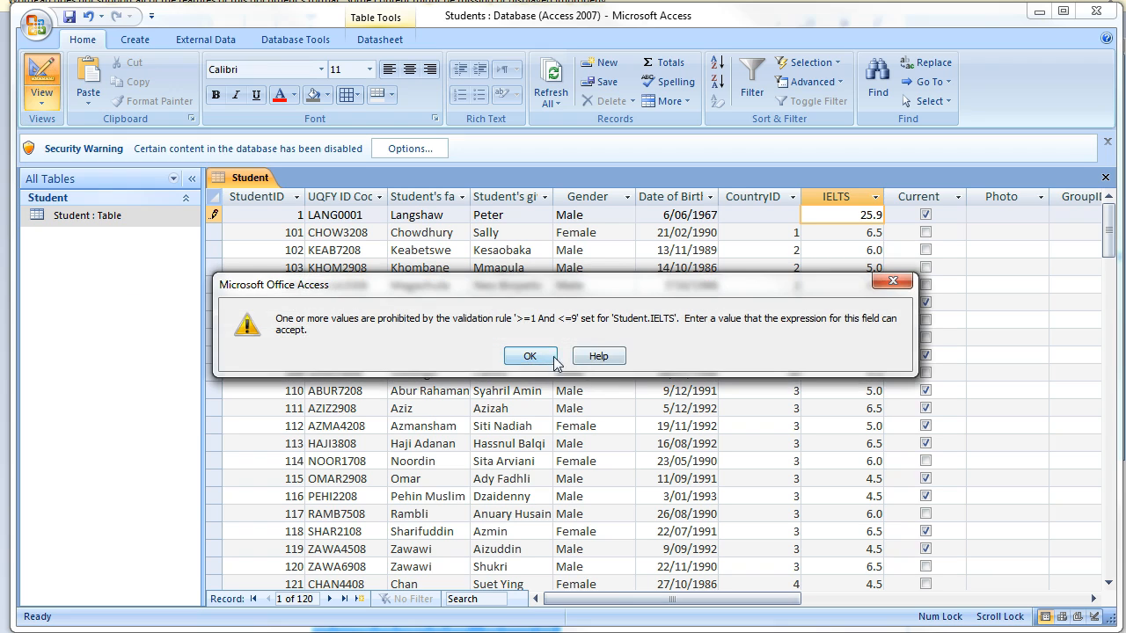
{"action": "left_click", "coordinate": [530, 357]}
{"action": "key", "text": "Escape"}
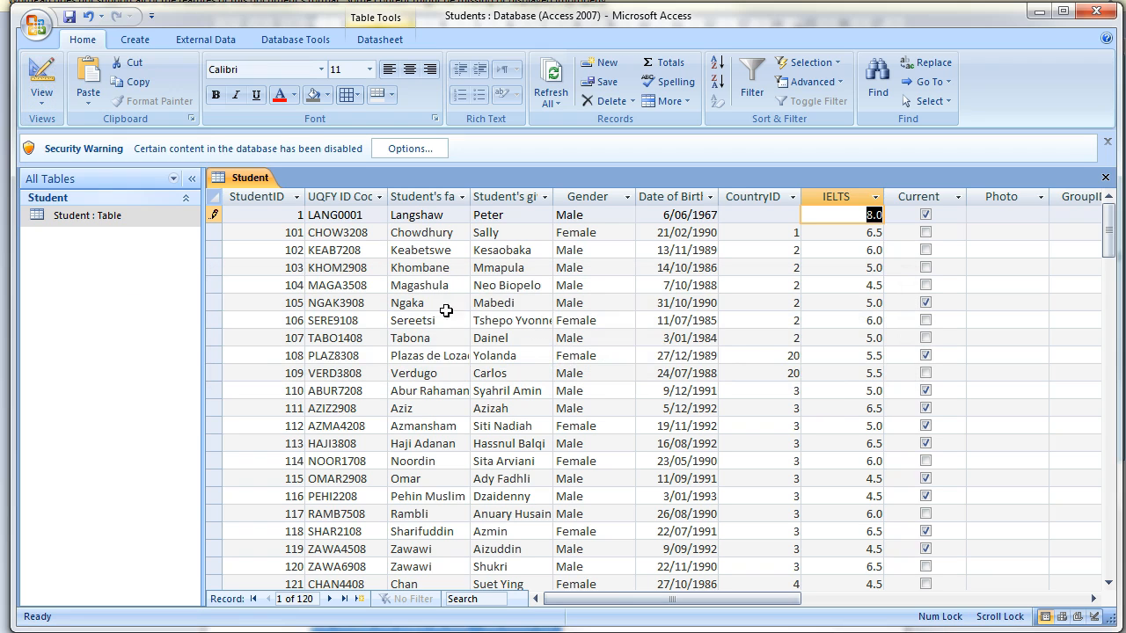
{"action": "left_click", "coordinate": [41, 77]}
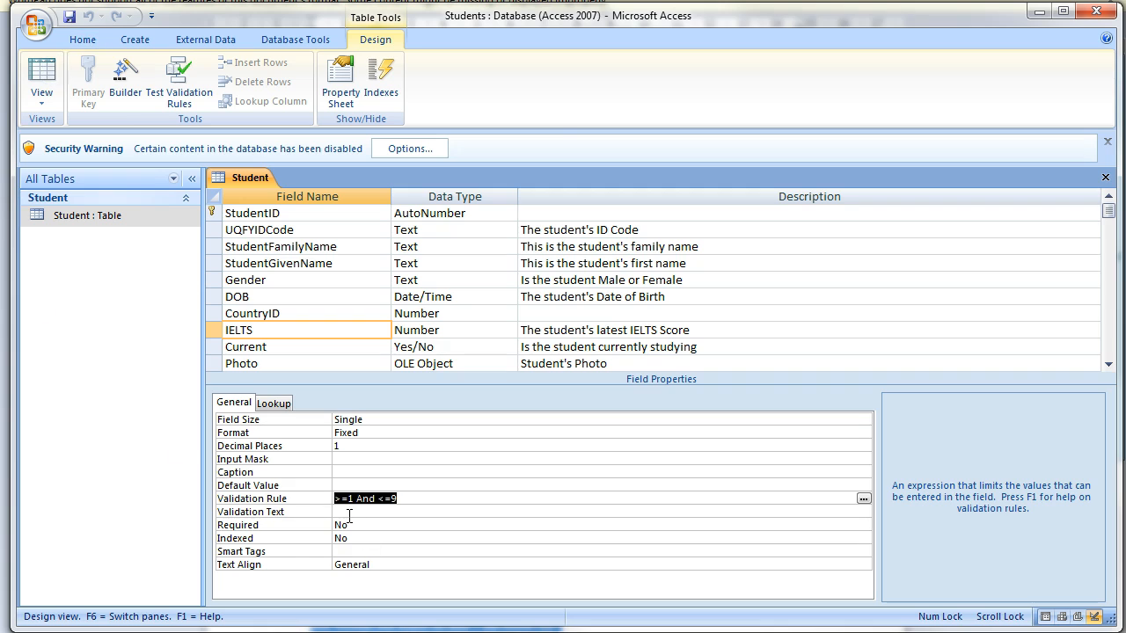
Set IELTS validation text to 'IELTS scores are between 1.0 and 9.0. Please re-enter this score.' and save.
{"action": "left_click", "coordinate": [345, 511]}
{"action": "type", "text": "IELTS scores "}
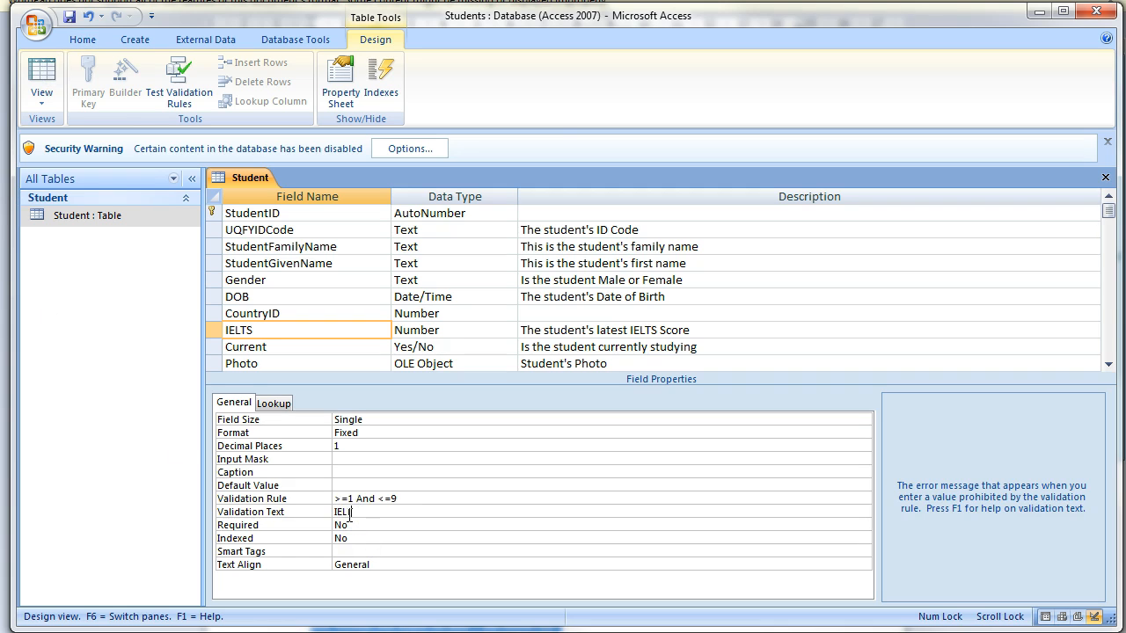
{"action": "type", "text": "are between 1.0 and 9.0"}
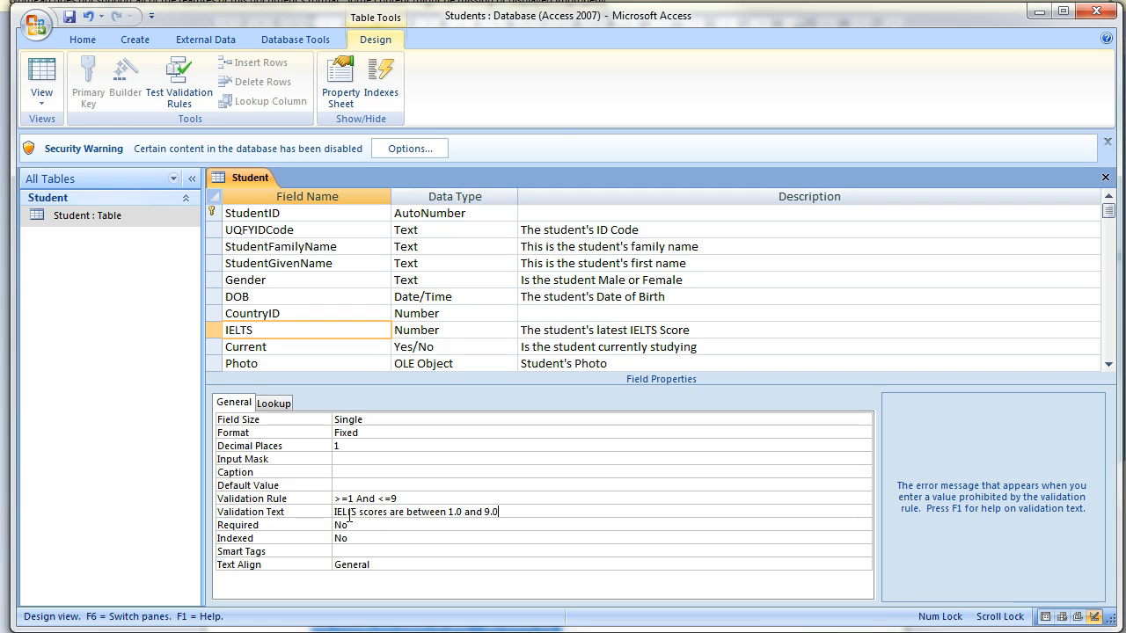
{"action": "type", "text": ". Please re-enter this score."}
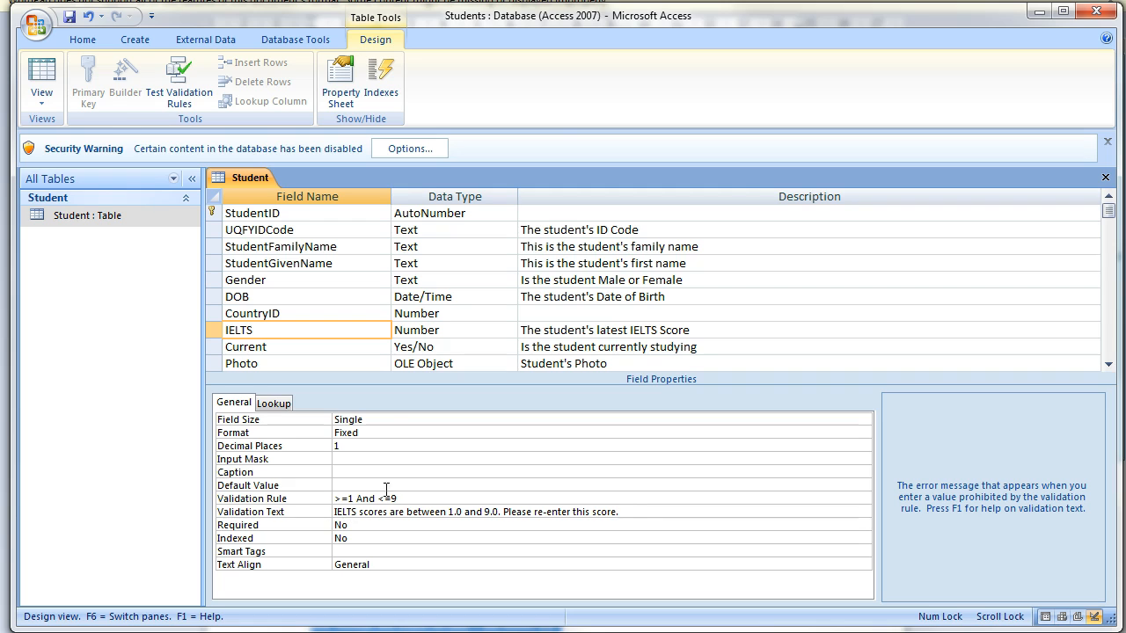
{"action": "left_click", "coordinate": [50, 78]}
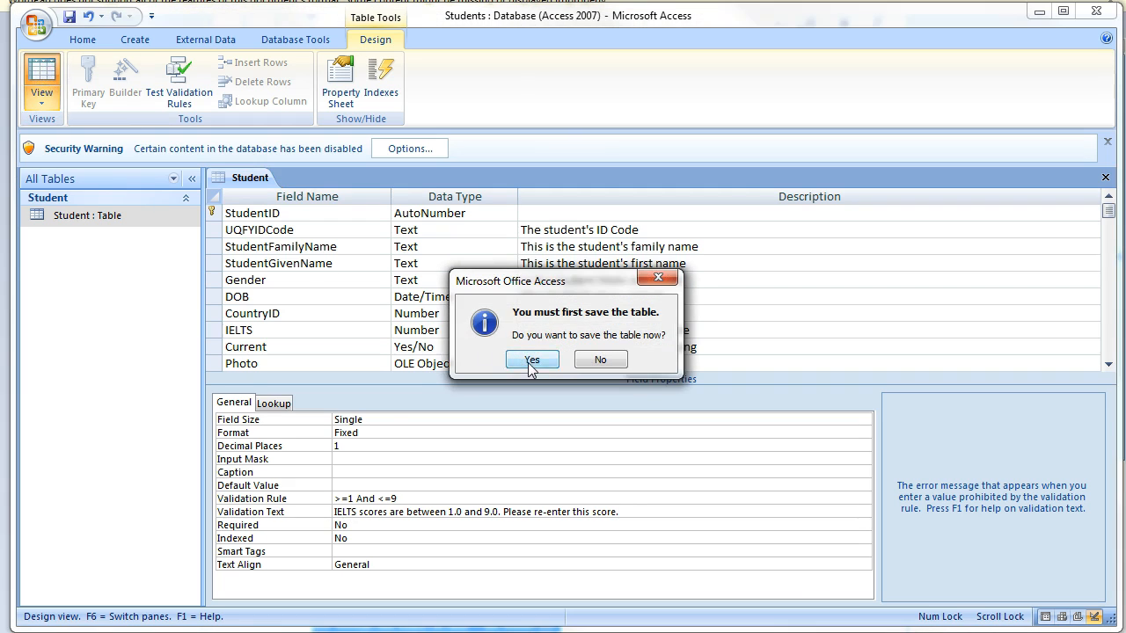
{"action": "left_click", "coordinate": [532, 361]}
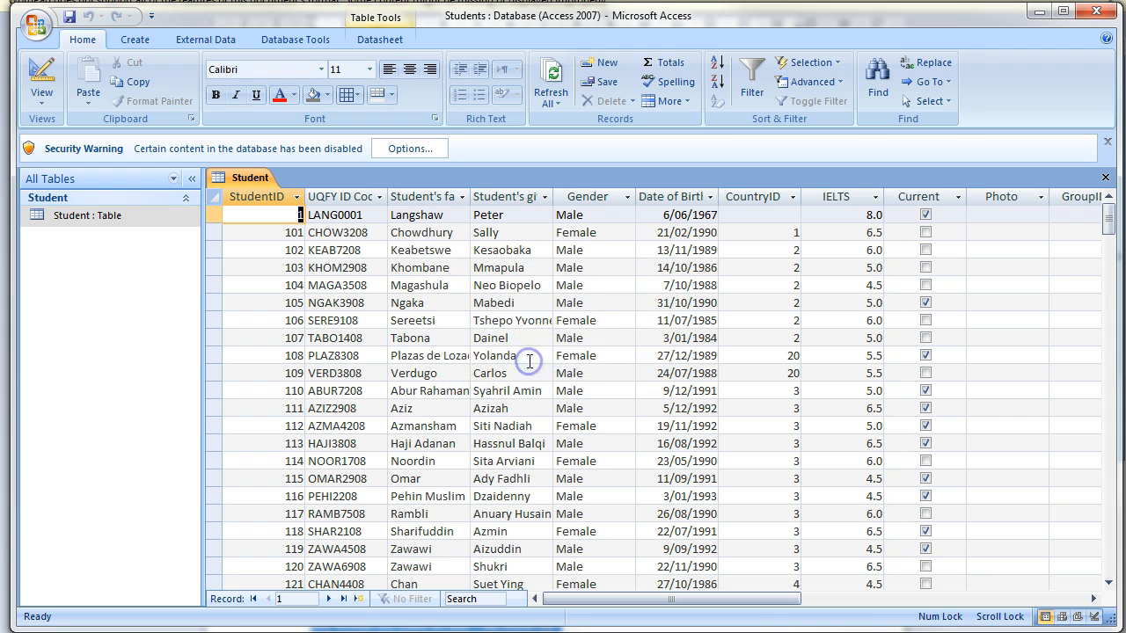
Enter 18.0 as the first student's IELTS score, dismiss the custom message, and return to Design view.
{"action": "left_click", "coordinate": [863, 214]}
{"action": "type", "text": "1"}
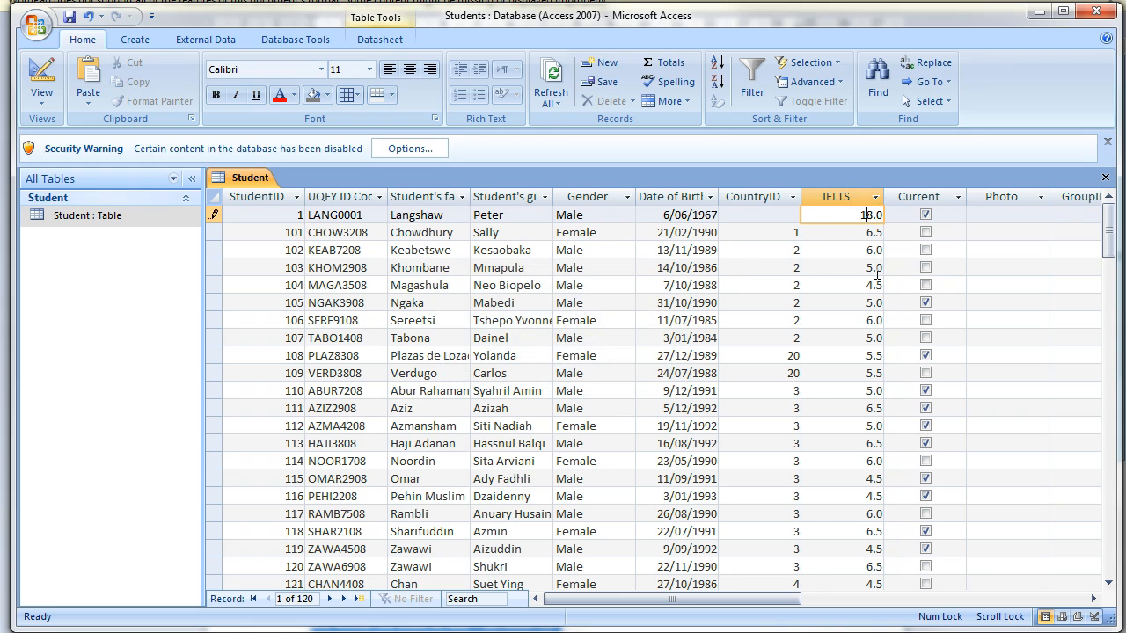
{"action": "left_click", "coordinate": [878, 268]}
{"action": "left_click", "coordinate": [531, 355]}
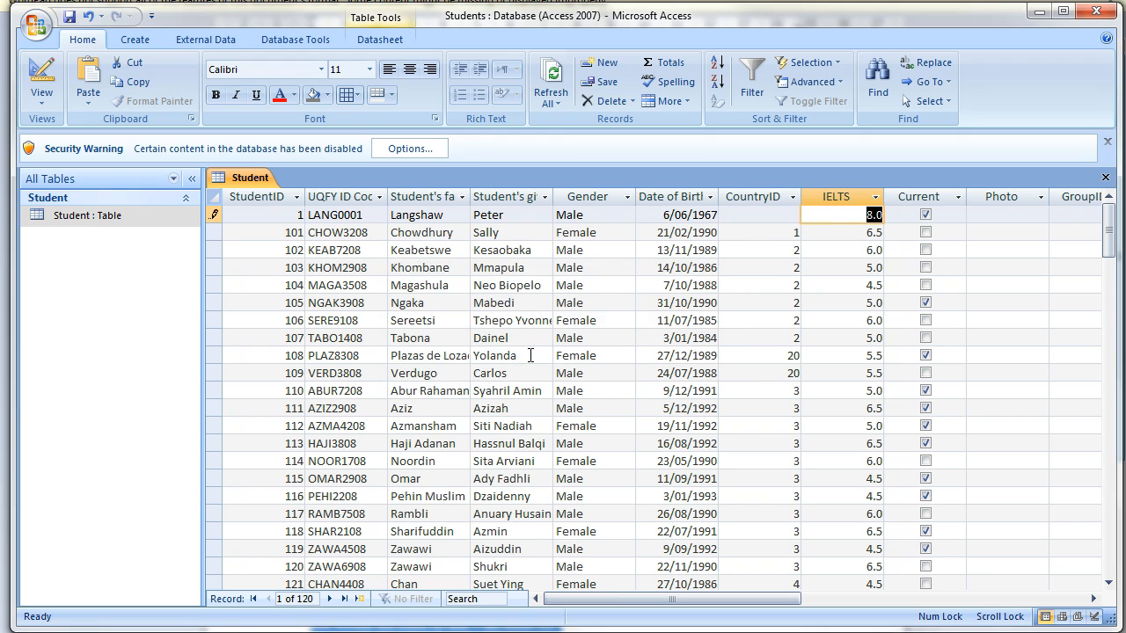
{"action": "left_click", "coordinate": [42, 75]}
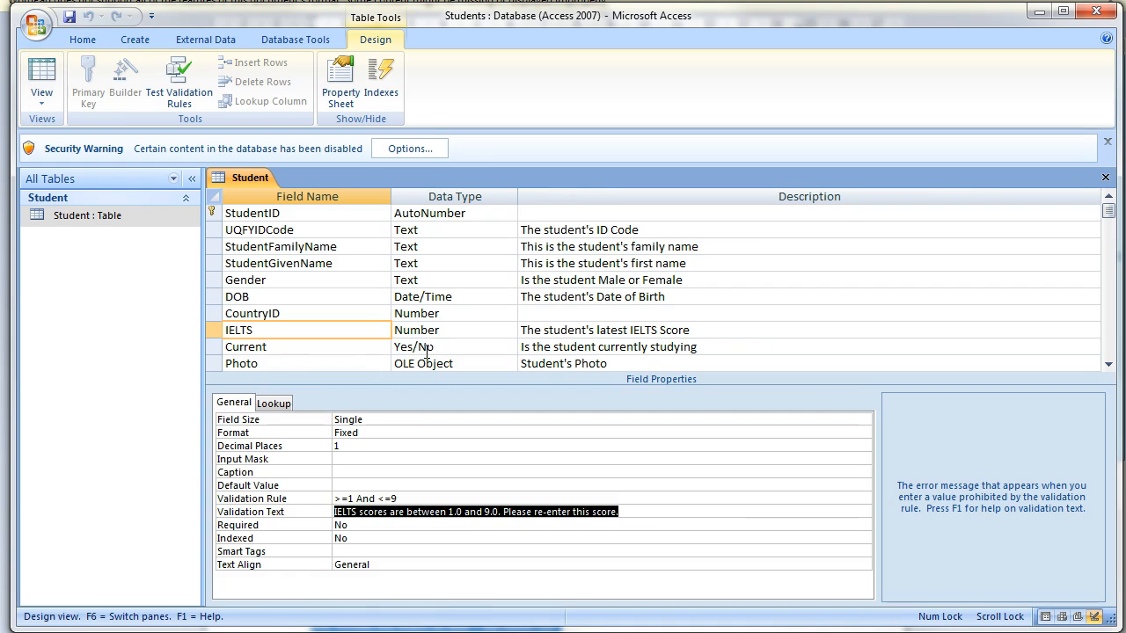
Set the UQFYIDCode field's input mask to LLLL0000.
{"action": "left_click", "coordinate": [449, 230]}
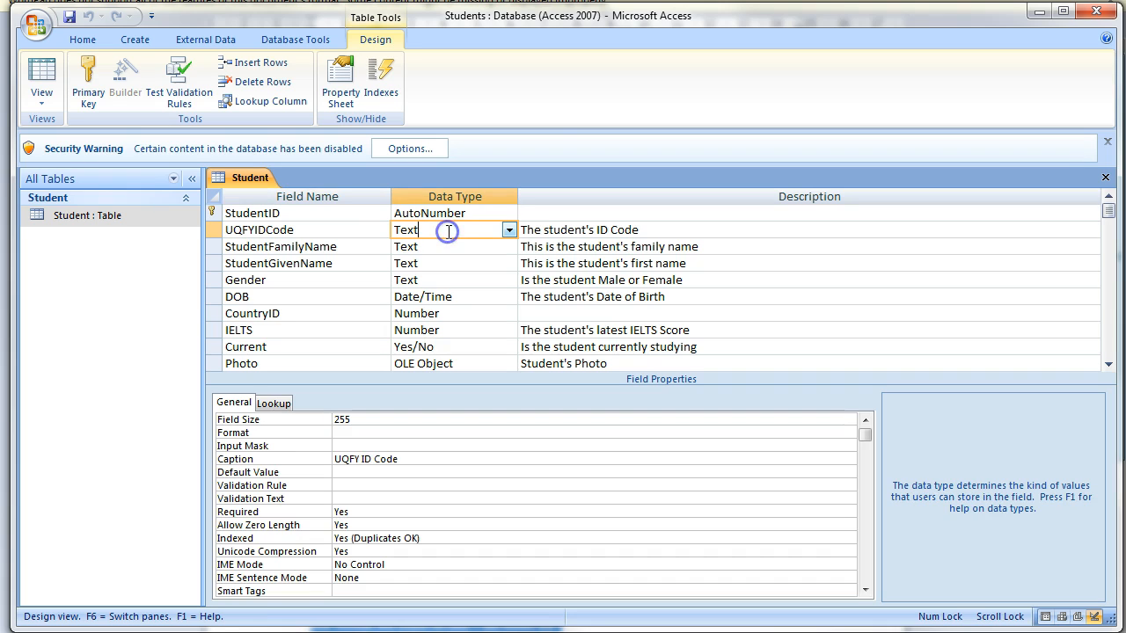
{"action": "left_click", "coordinate": [355, 446]}
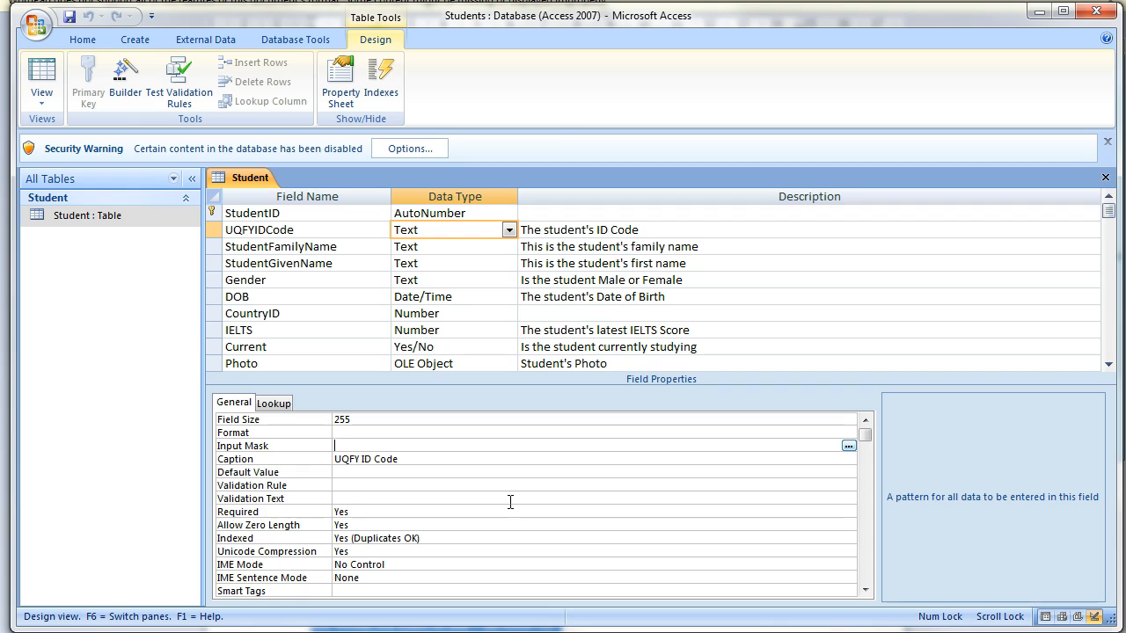
{"action": "type", "text": "LLLL0000"}
{"action": "key", "text": "alt"}
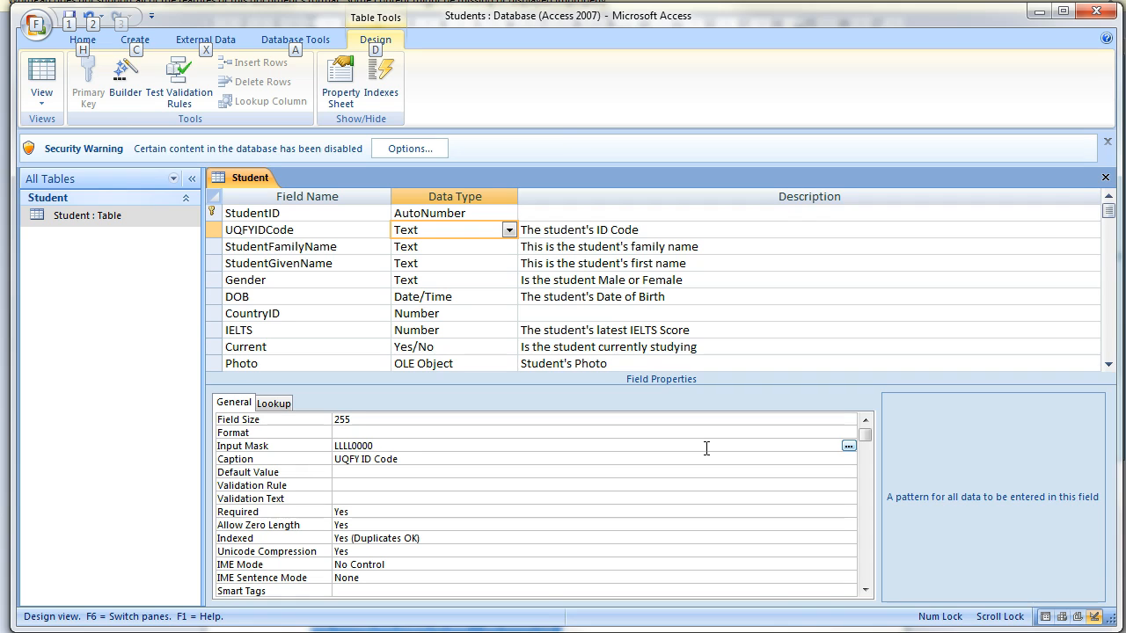
Save the design and clear the first student's UQFY ID Code in the datasheet.
{"action": "left_click", "coordinate": [41, 75]}
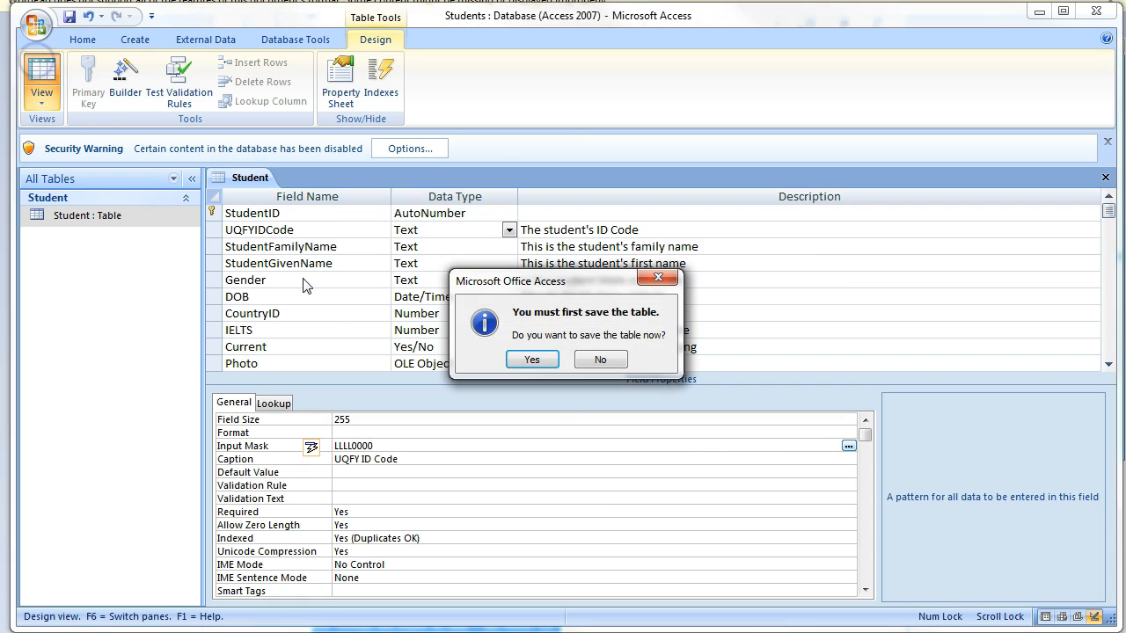
{"action": "left_click", "coordinate": [523, 359]}
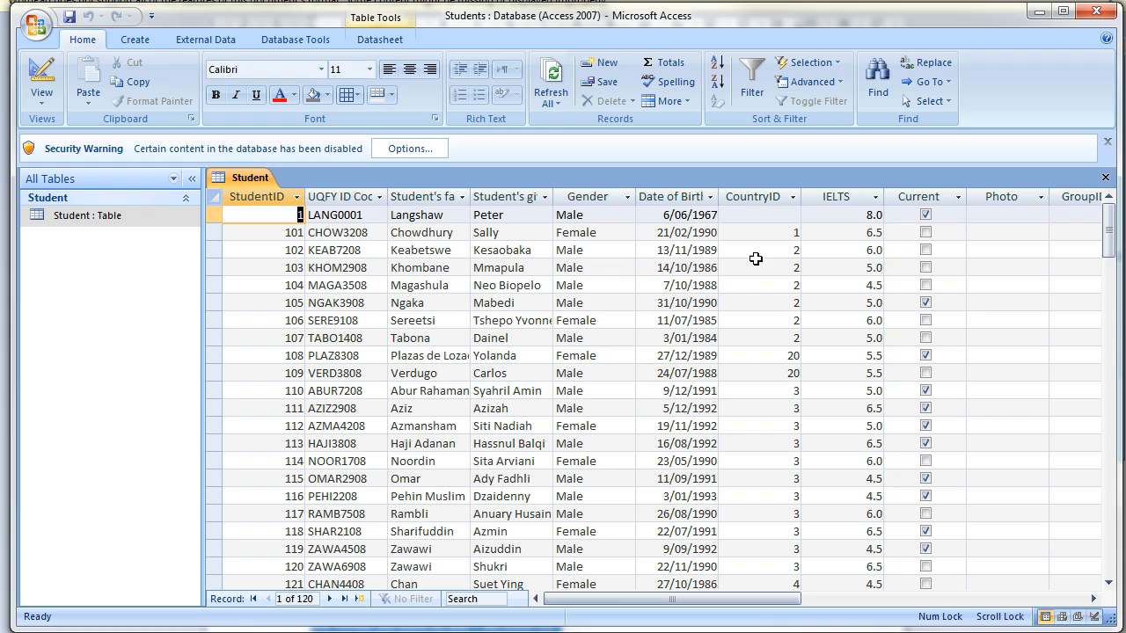
{"action": "left_click", "coordinate": [311, 215]}
{"action": "key", "text": "Delete"}
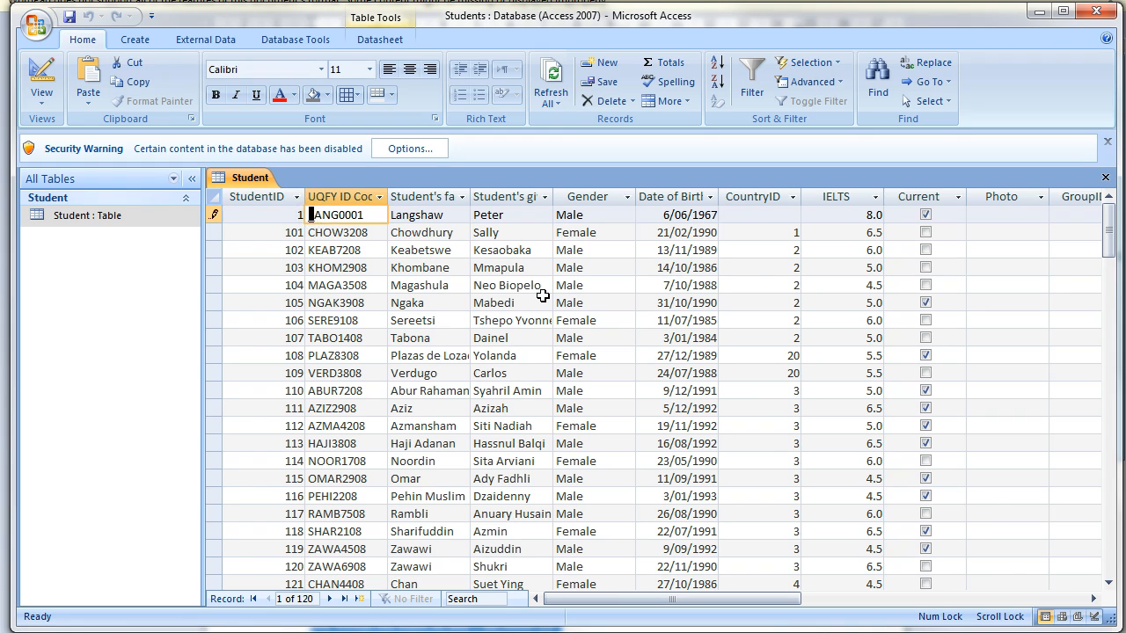
{"action": "key", "text": "Right"}
{"action": "key", "text": "Right"}
{"action": "key", "text": "Right"}
{"action": "key", "text": "Right"}
{"action": "key", "text": "Right"}
{"action": "key", "text": "Right"}
{"action": "key", "text": "Right"}
{"action": "key", "text": "BackSpace"}
{"action": "key", "text": "BackSpace"}
{"action": "key", "text": "BackSpace"}
{"action": "key", "text": "BackSpace"}
{"action": "key", "text": "BackSpace"}
{"action": "key", "text": "BackSpace"}
{"action": "key", "text": "BackSpace"}
{"action": "key", "text": "BackSpace"}
Enter lang0198 as the first student's ID code and return to Design view.
{"action": "type", "text": "as"}
{"action": "key", "text": "BackSpace"}
{"action": "key", "text": "BackSpace"}
{"action": "type", "text": "lang0198"}
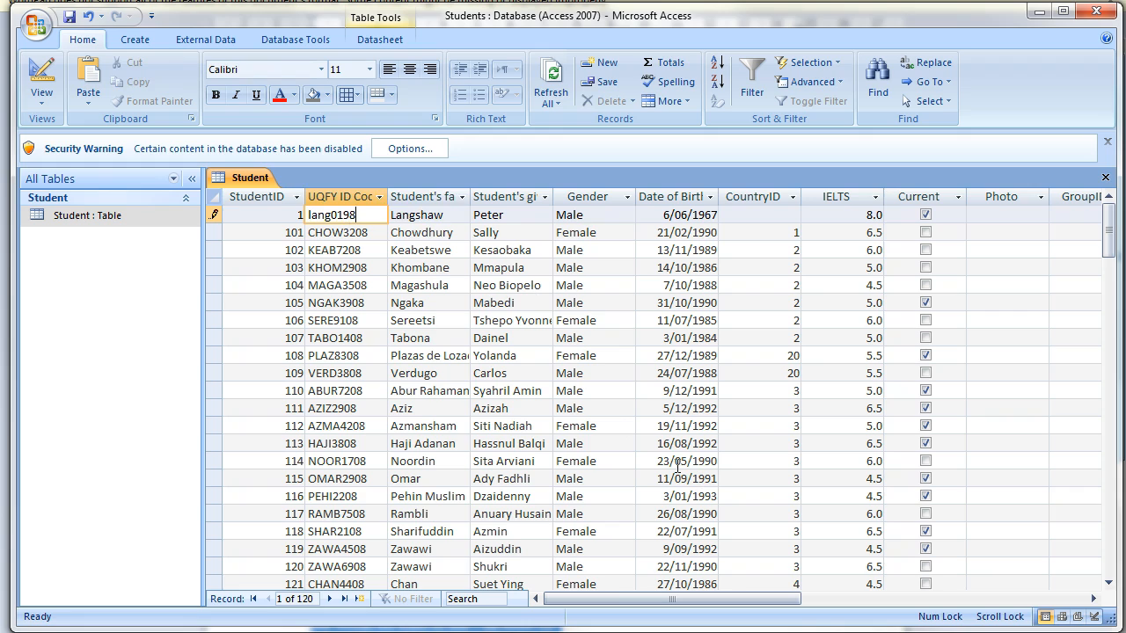
{"action": "key", "text": "Tab"}
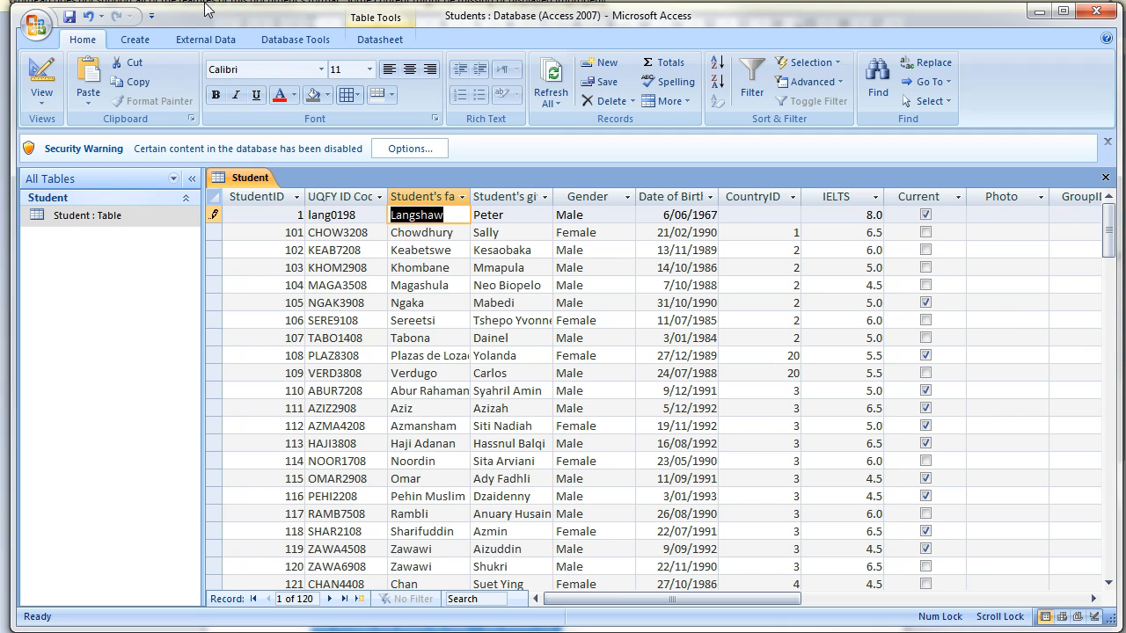
{"action": "left_click", "coordinate": [25, 69]}
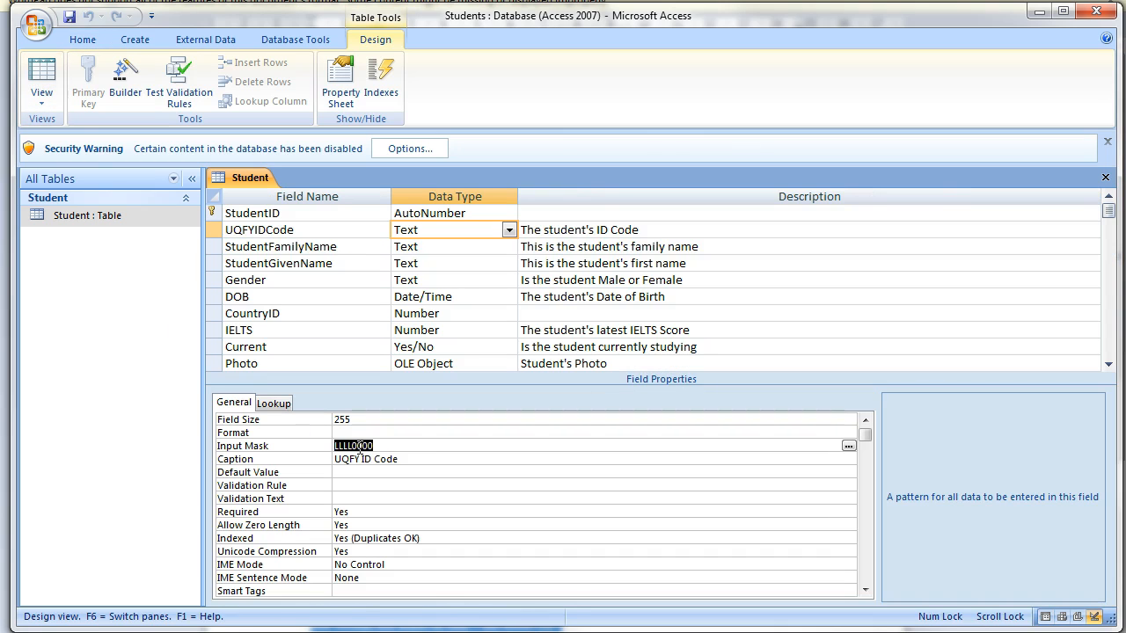
Change the UQFYIDCode input mask to >LLLL0000 and save the table.
{"action": "left_click", "coordinate": [333, 447]}
{"action": "type", "text": ">"}
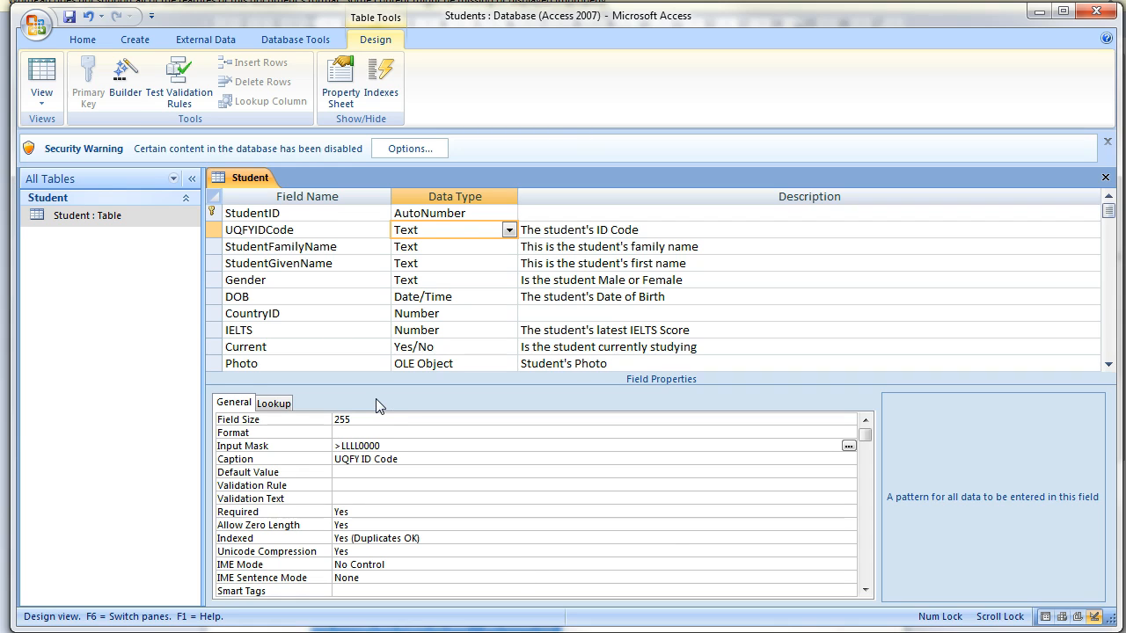
{"action": "key", "text": "alt"}
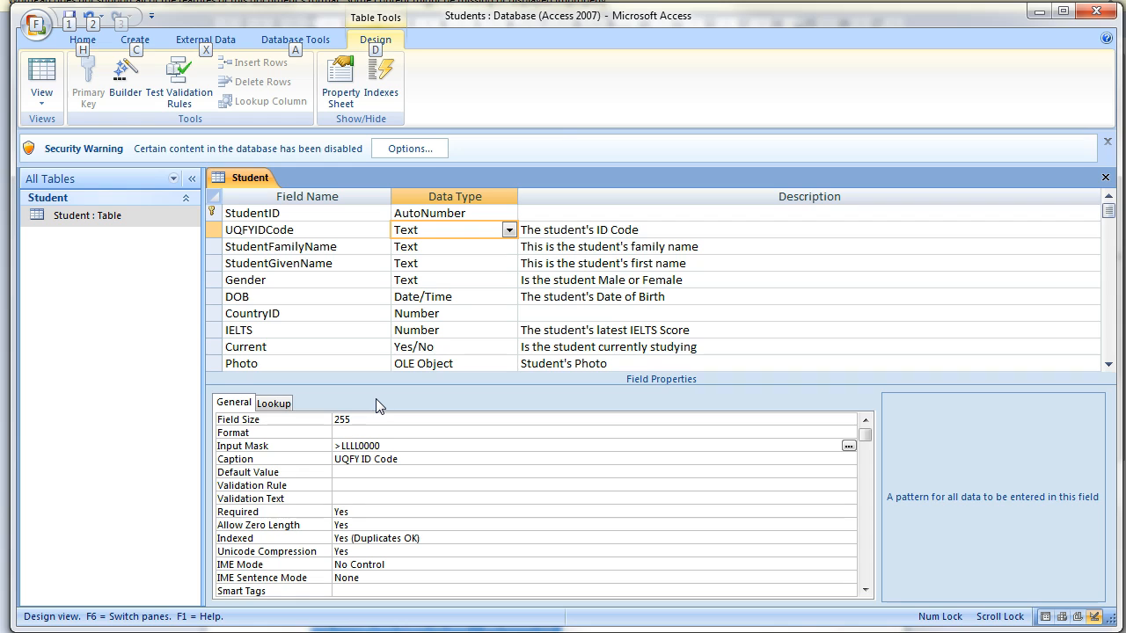
{"action": "key", "text": "ctrl+s"}
In the datasheet, retype the first student's ID code letters as LANG to test uppercase.
{"action": "left_click", "coordinate": [40, 72]}
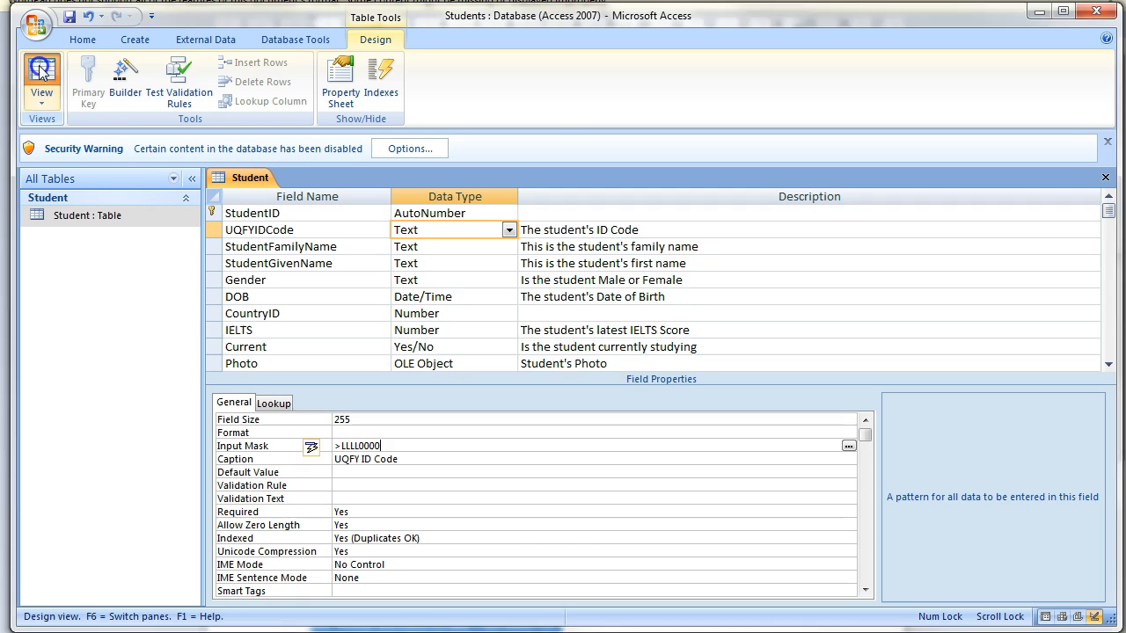
{"action": "left_click", "coordinate": [531, 356]}
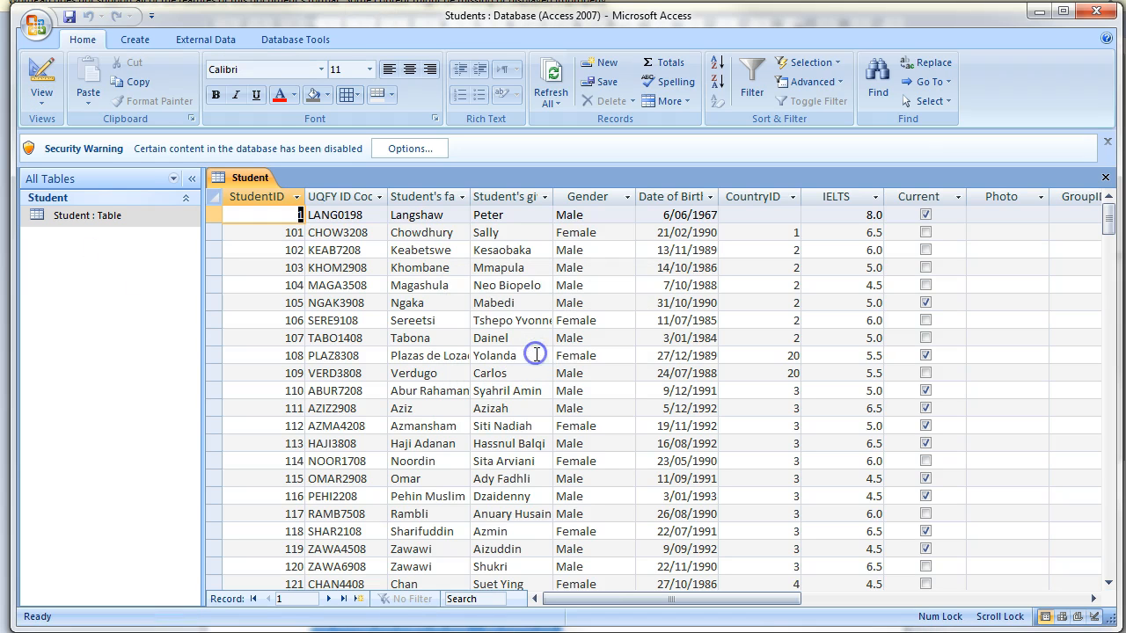
{"action": "left_click", "coordinate": [314, 215]}
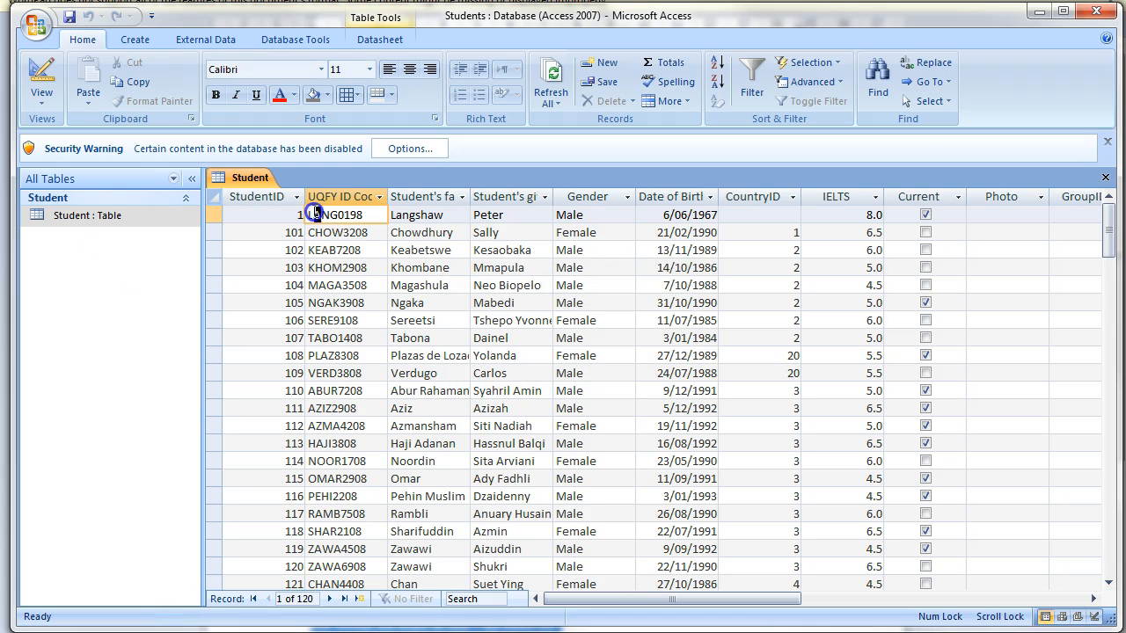
{"action": "key", "text": "Insert"}
{"action": "type", "text": "A"}
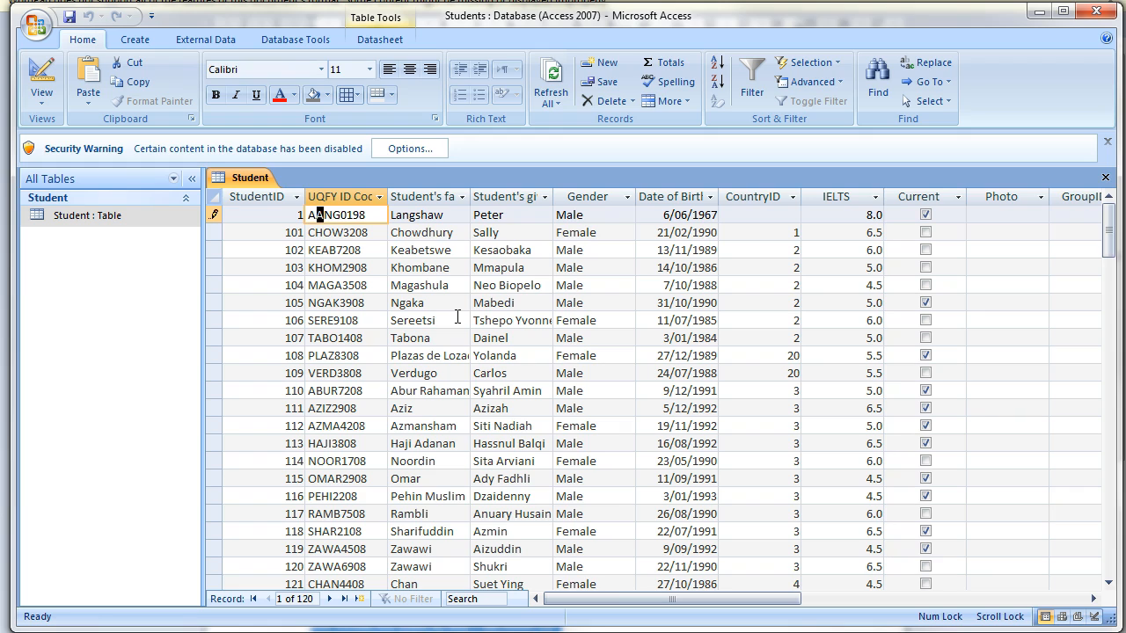
{"action": "type", "text": "SDF"}
{"action": "key", "text": "BackSpace"}
{"action": "key", "text": "BackSpace"}
{"action": "key", "text": "BackSpace"}
{"action": "key", "text": "BackSpace"}
{"action": "type", "text": "LANG"}
In Design view, set the DOB field's Format property to Medium Date.
{"action": "left_click", "coordinate": [33, 74]}
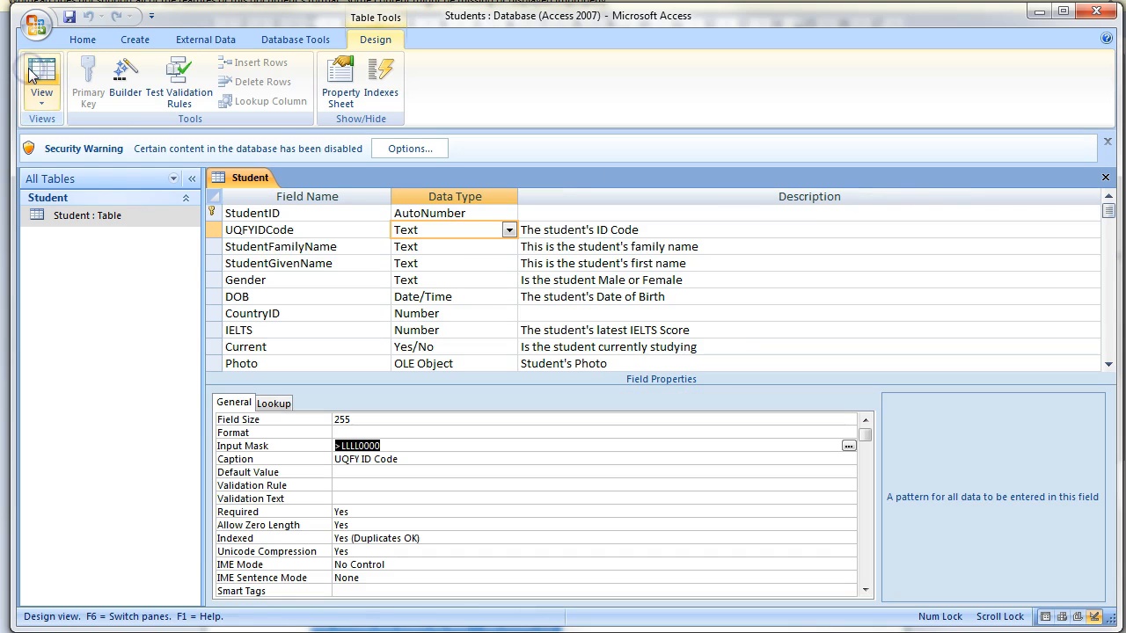
{"action": "left_click", "coordinate": [470, 297]}
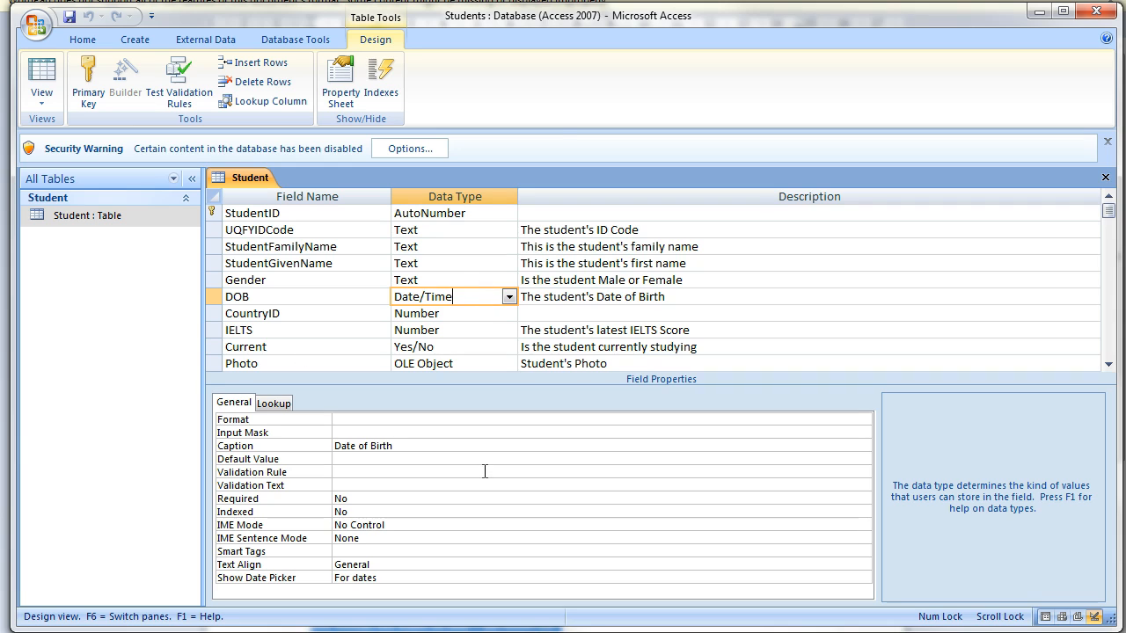
{"action": "left_click", "coordinate": [461, 420]}
{"action": "left_click", "coordinate": [863, 419]}
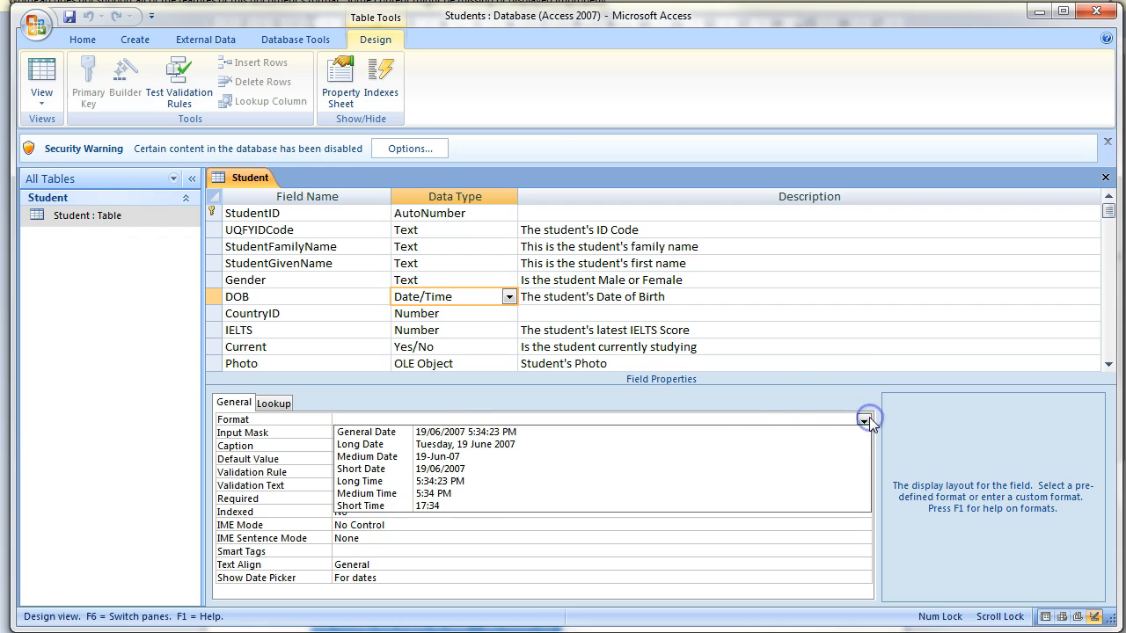
{"action": "left_click", "coordinate": [445, 456]}
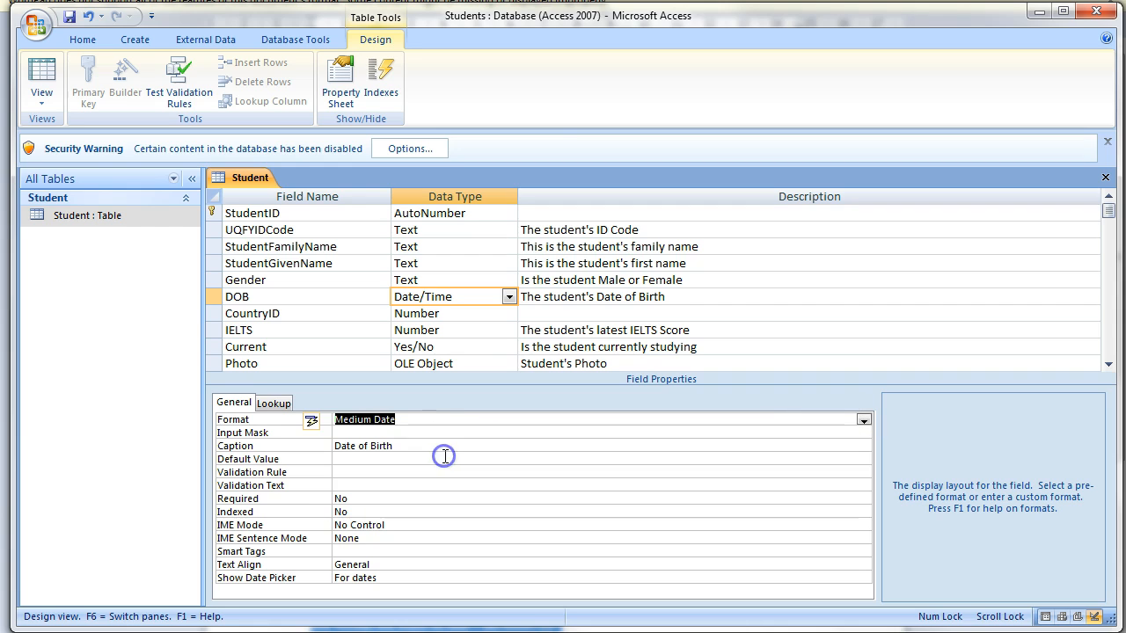
{"action": "left_click", "coordinate": [425, 432]}
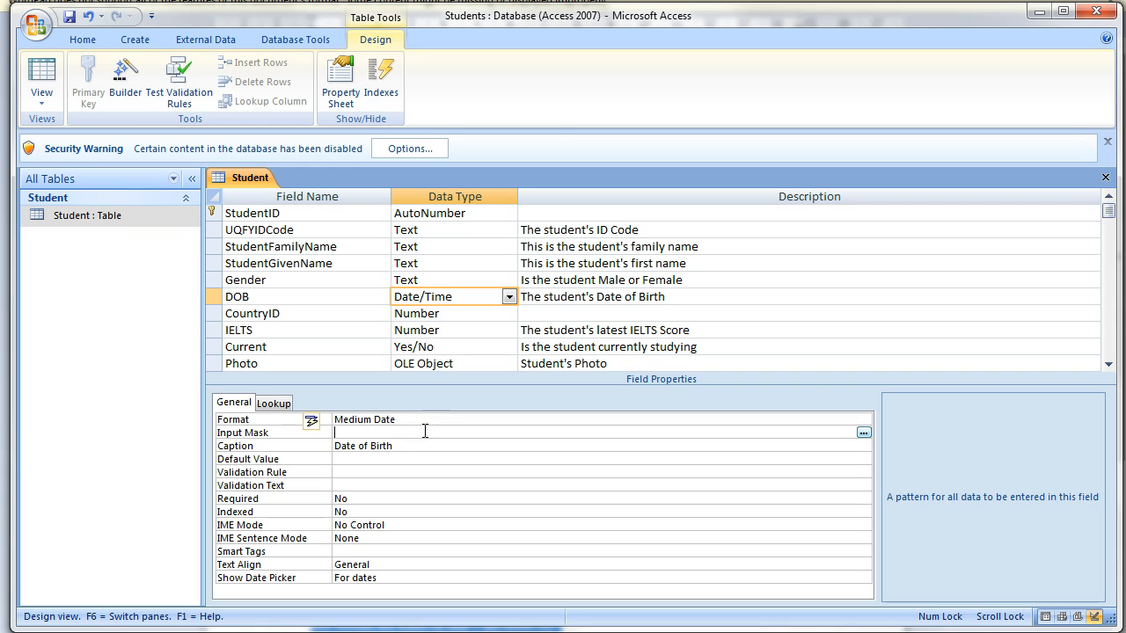
{"action": "key", "text": "alt"}
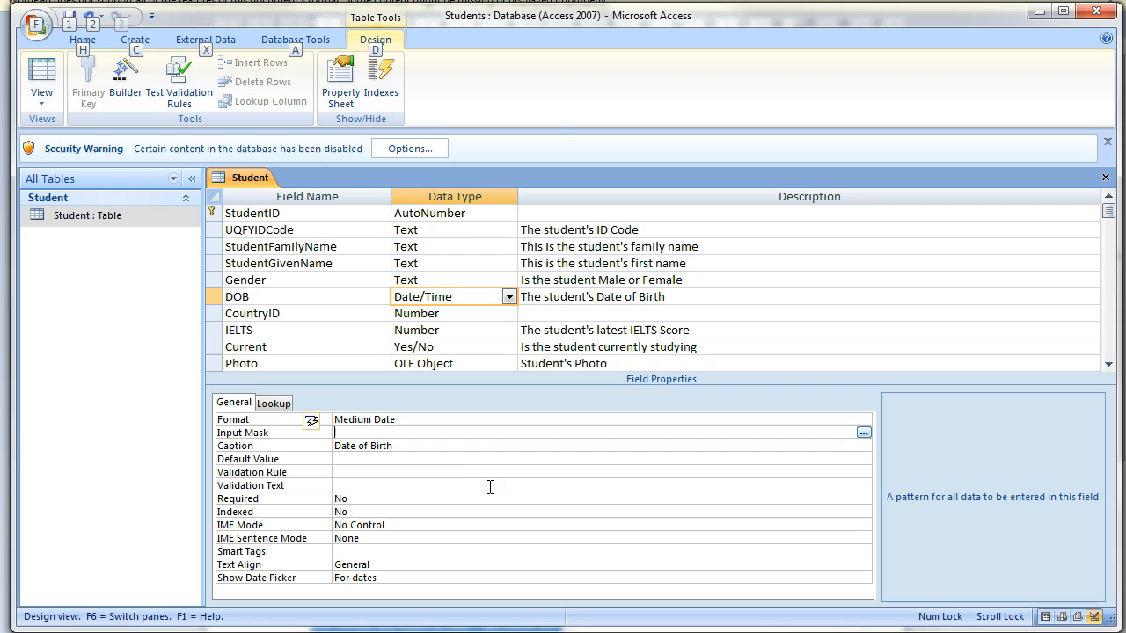
Apply the Medium Date input mask 00\->L<LL\-00;0;_ to DOB using the Input Mask Wizard.
{"action": "left_click", "coordinate": [864, 432]}
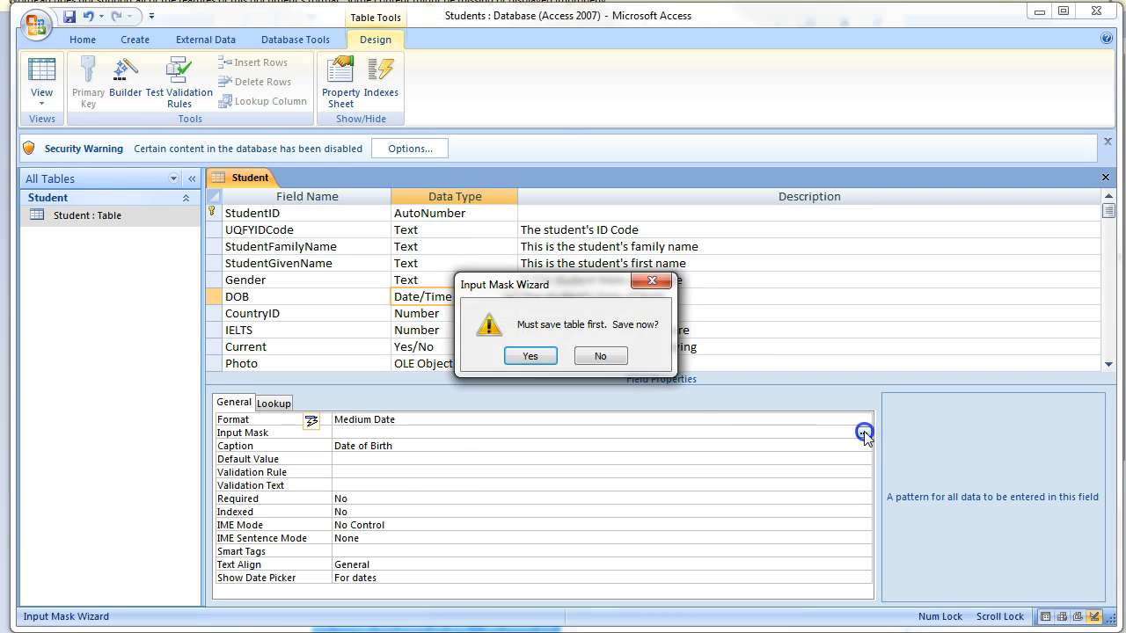
{"action": "left_click", "coordinate": [532, 354]}
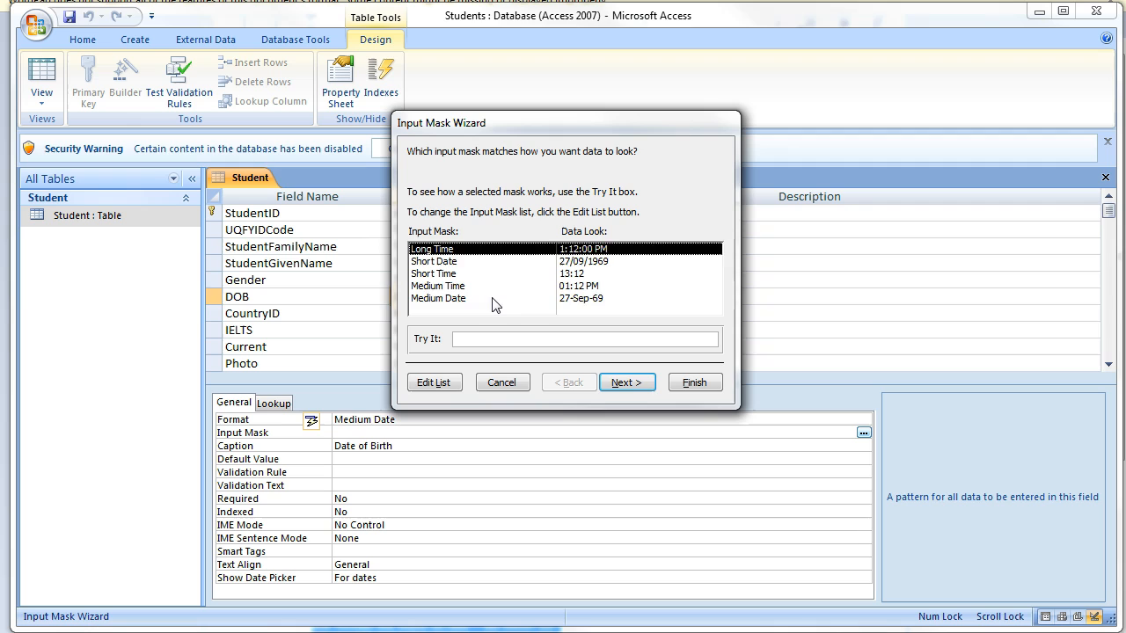
{"action": "left_click", "coordinate": [493, 300]}
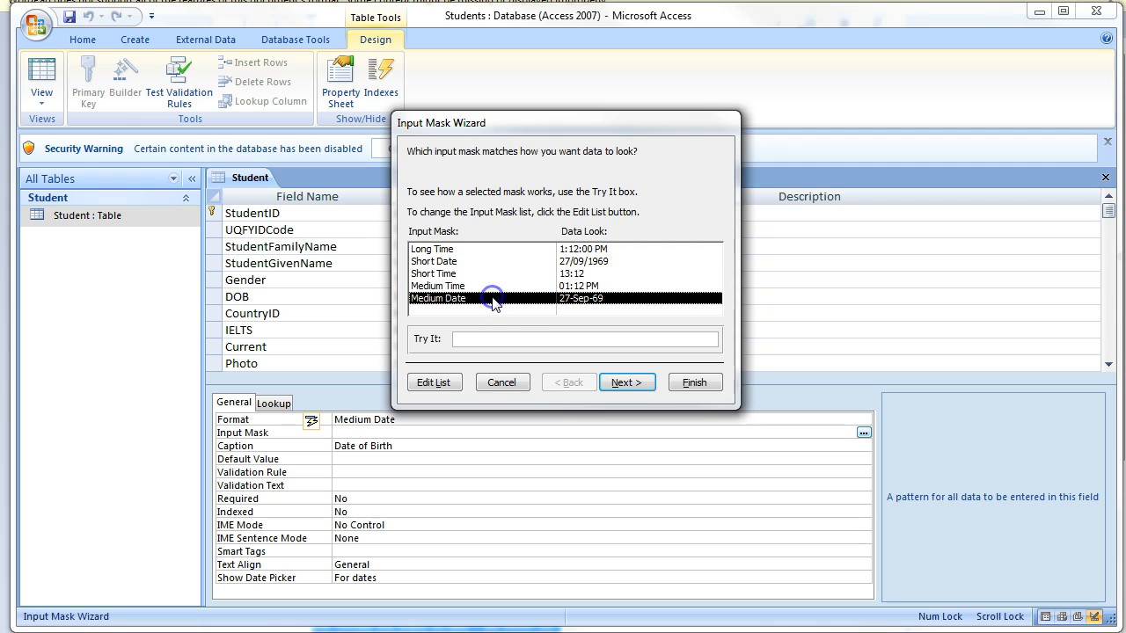
{"action": "left_click", "coordinate": [623, 384]}
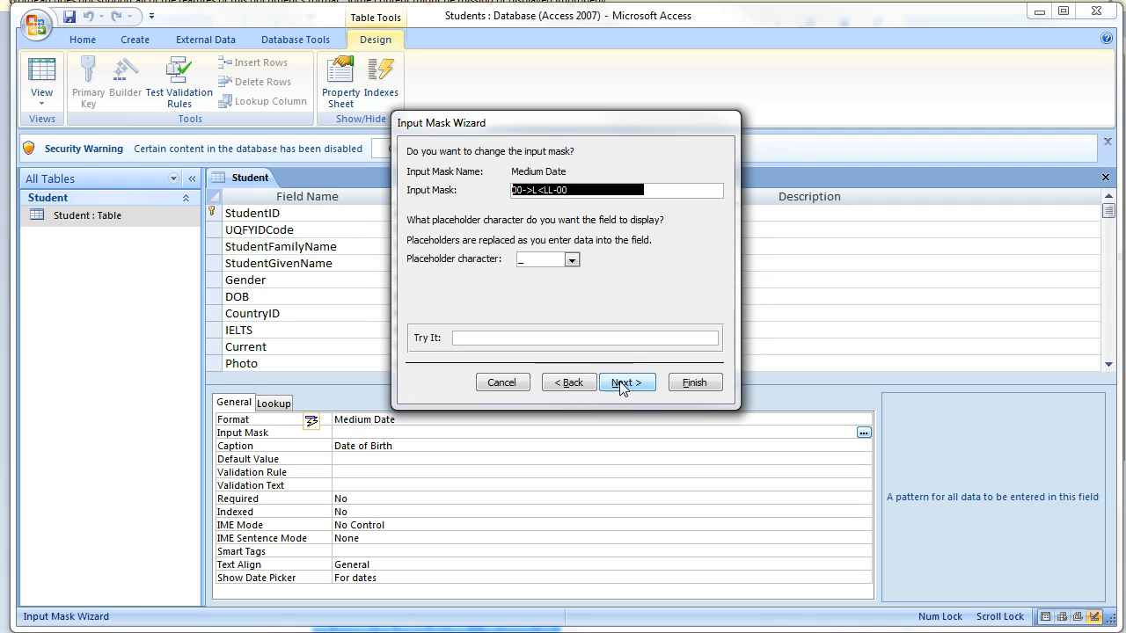
{"action": "left_click", "coordinate": [694, 382]}
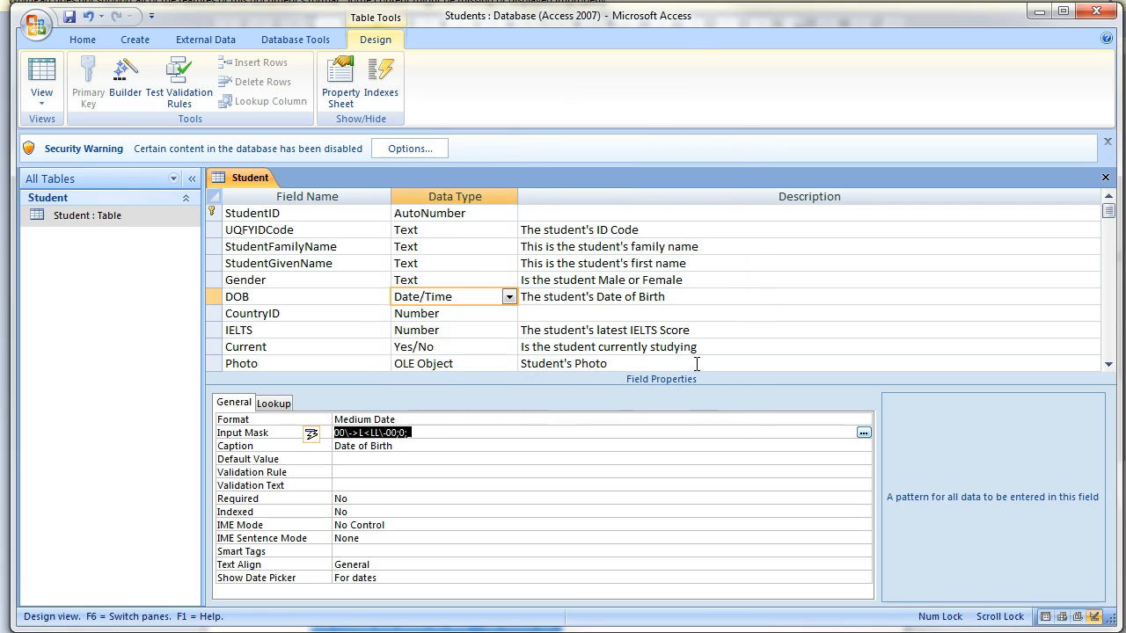
{"action": "left_click", "coordinate": [55, 71]}
Retype the first student's date of birth as 01-Jun-67, then correct it back to 06-Jun-67.
{"action": "left_click", "coordinate": [531, 356]}
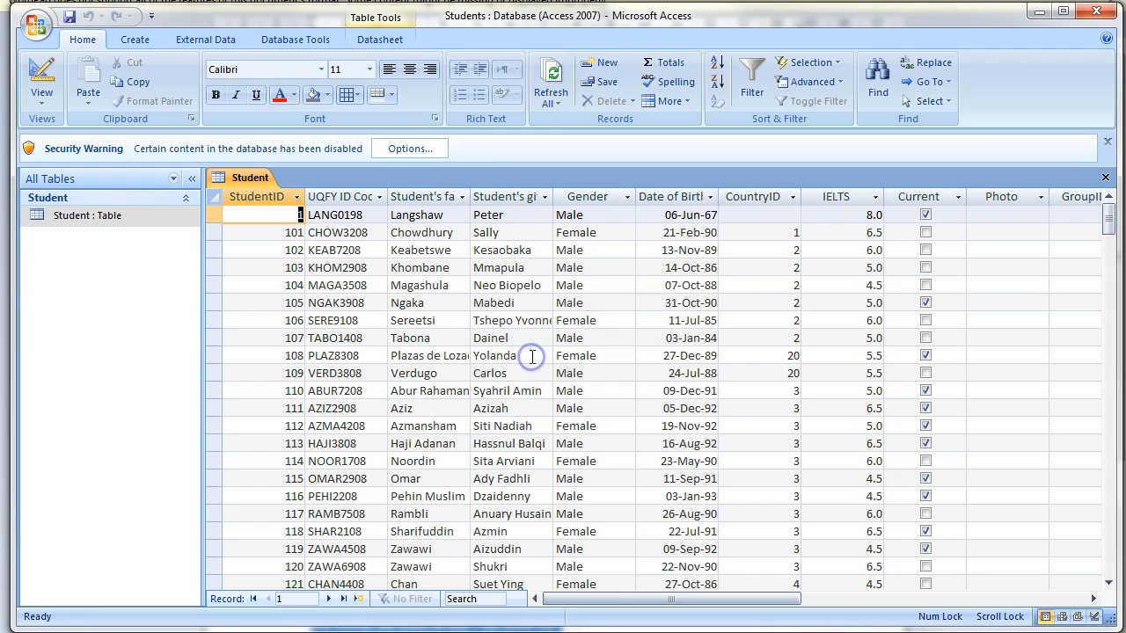
{"action": "left_click", "coordinate": [666, 215]}
{"action": "left_click_drag", "start_coordinate": [666, 215], "coordinate": [731, 216]}
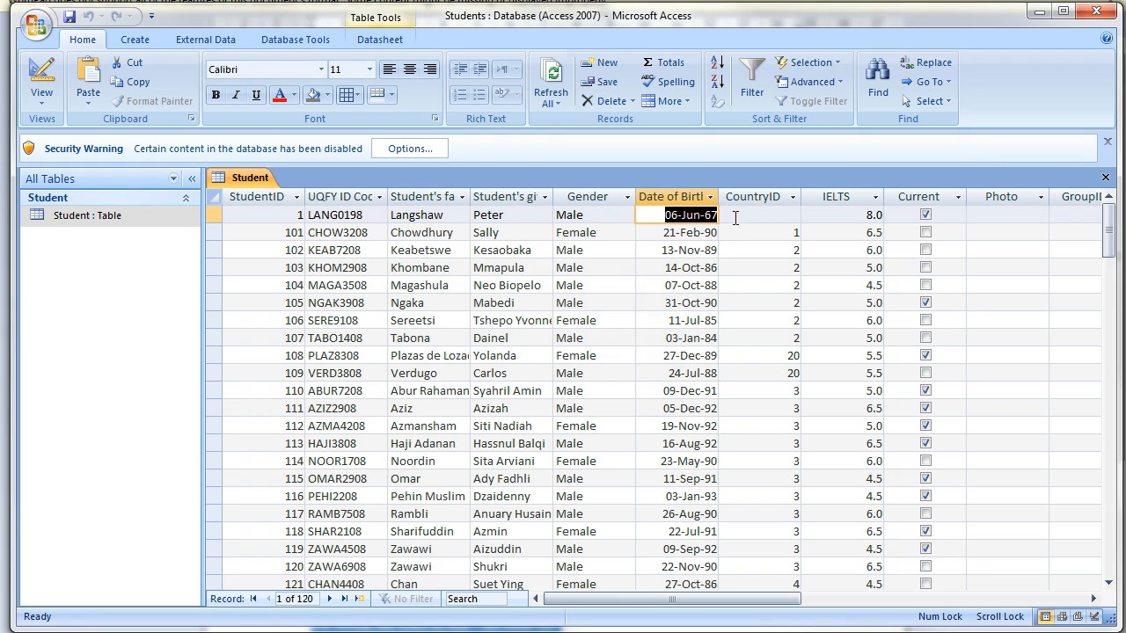
{"action": "type", "text": "01-"}
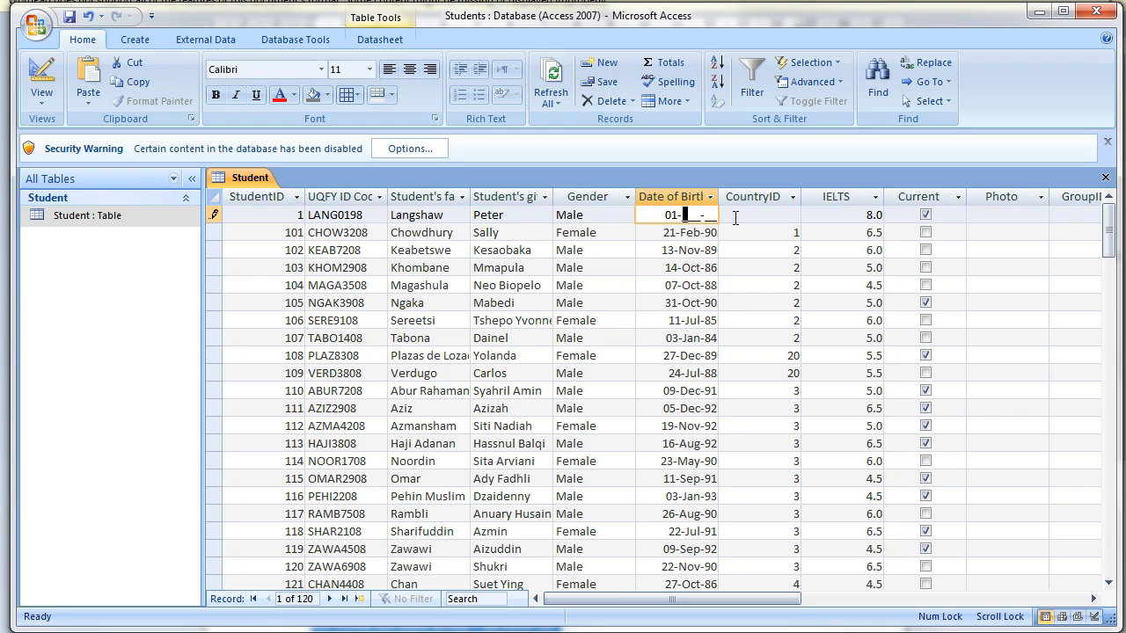
{"action": "type", "text": "Jun-67"}
{"action": "key", "text": "Left"}
{"action": "key", "text": "Left"}
{"action": "key", "text": "Left"}
{"action": "key", "text": "Left"}
{"action": "key", "text": "Left"}
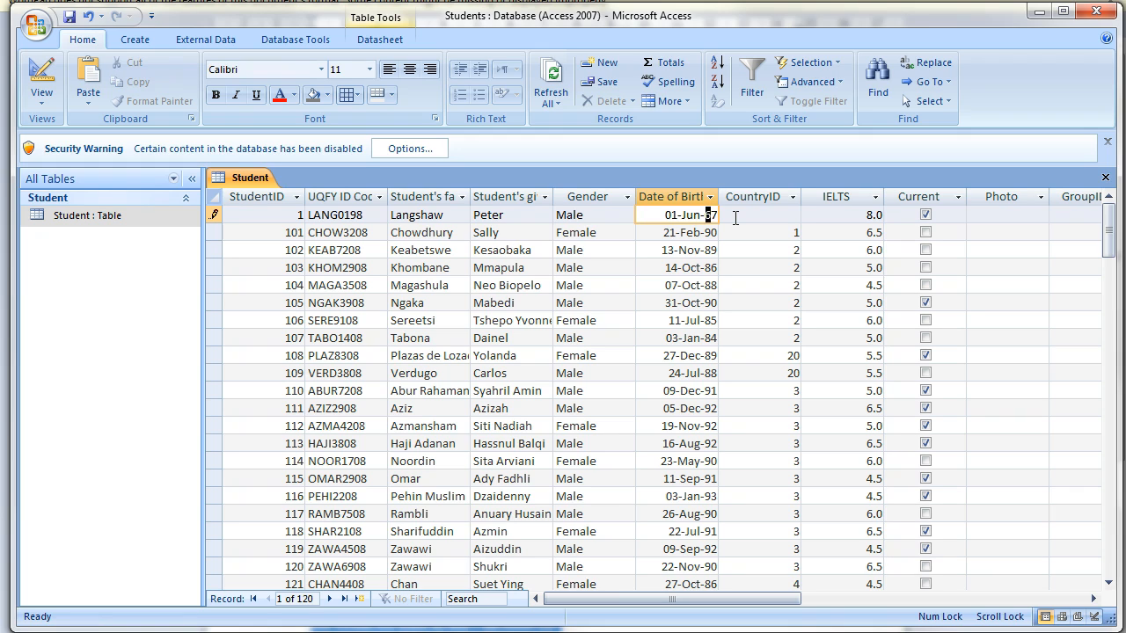
{"action": "key", "text": "Left"}
{"action": "key", "text": "Left"}
{"action": "key", "text": "Left"}
{"action": "type", "text": "6"}
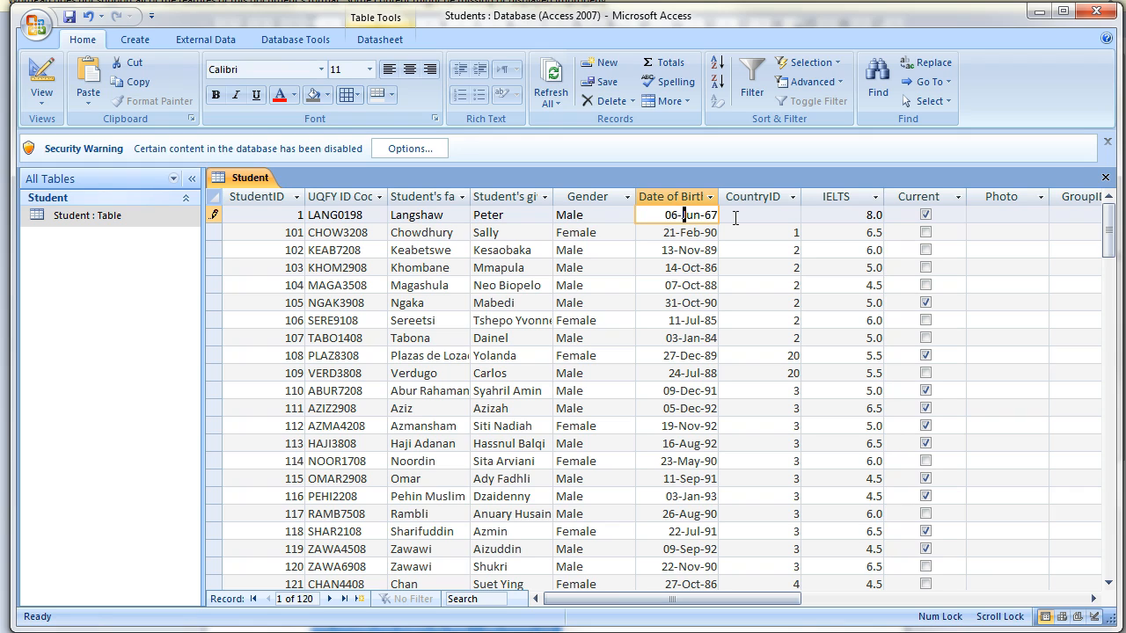
{"action": "key", "text": "Tab"}
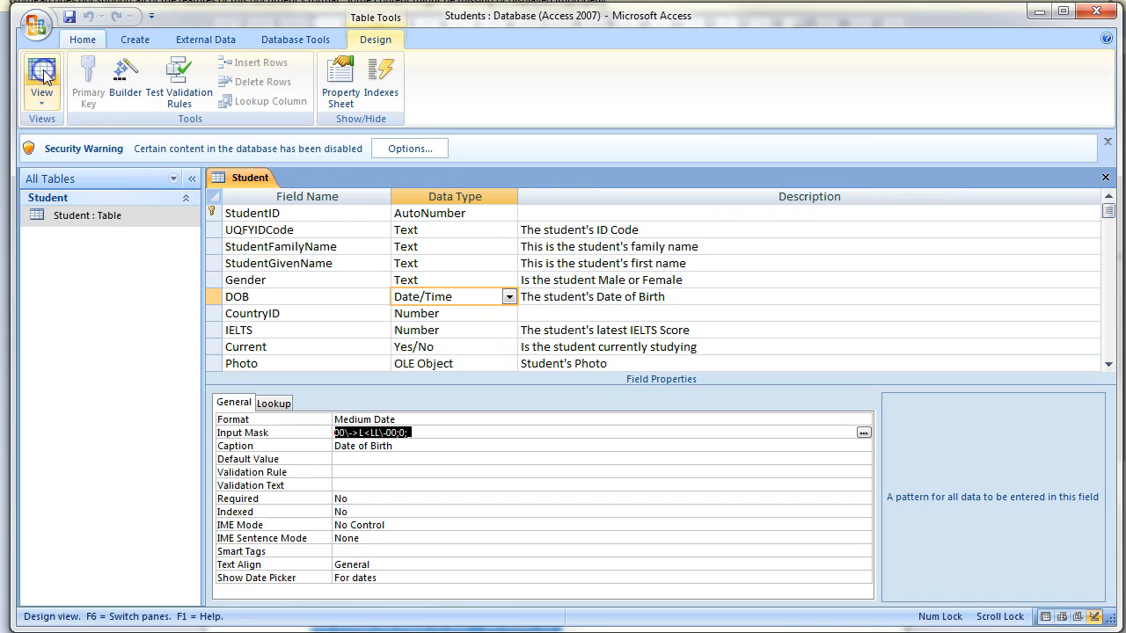
{"action": "left_click", "coordinate": [41, 77]}
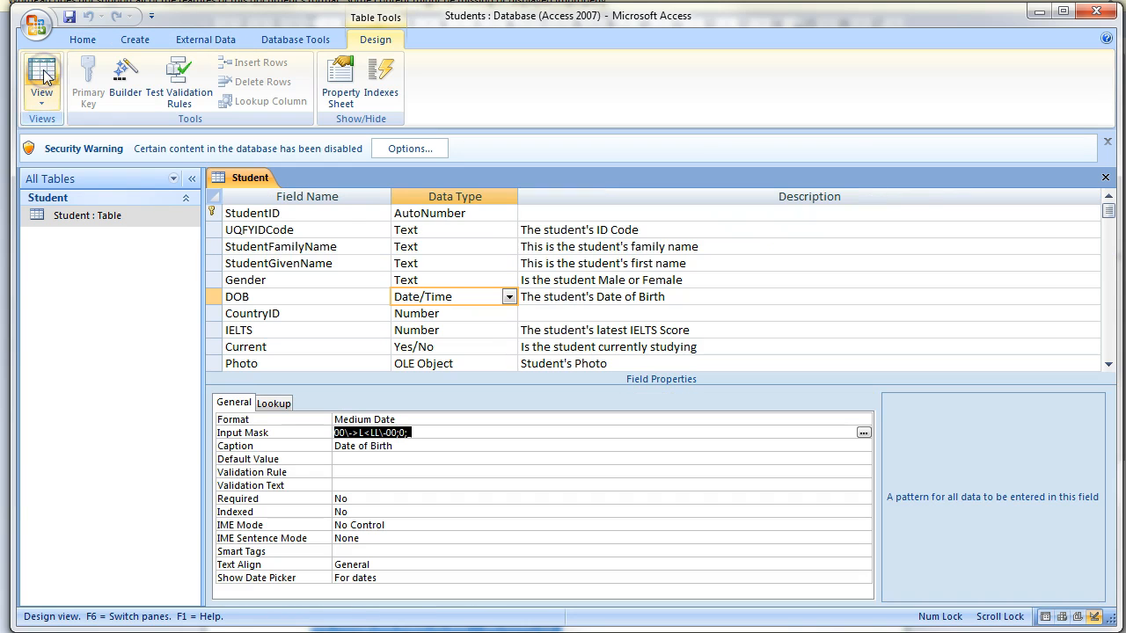
Enter 'between 1-Jan-1950 and 31-Dec-1998' as the DOB field's validation rule.
{"action": "left_click", "coordinate": [375, 473]}
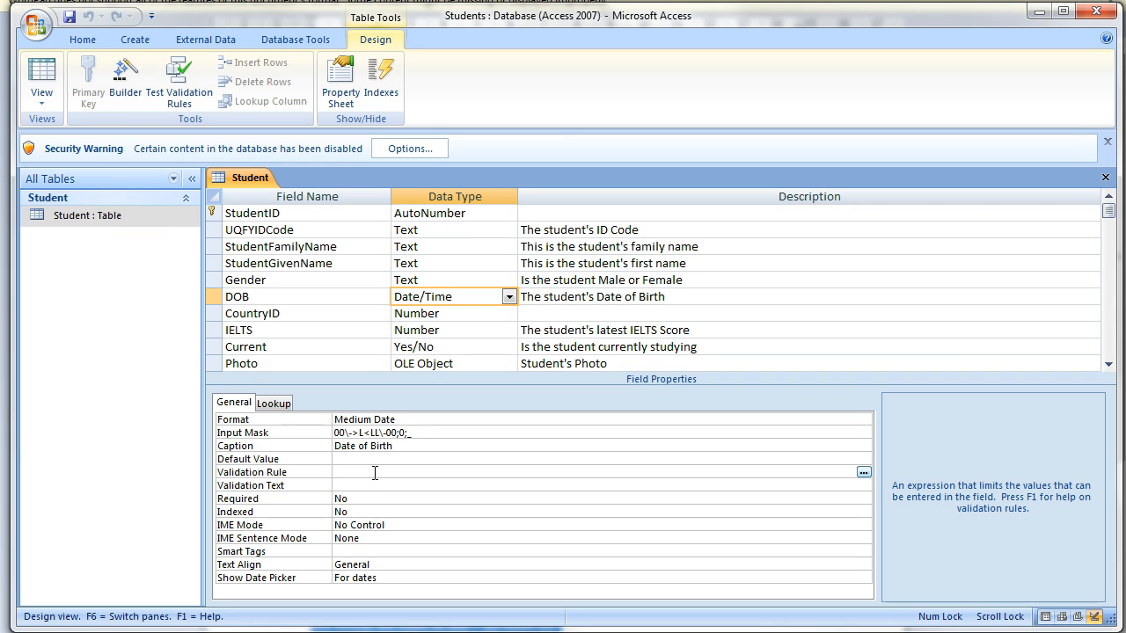
{"action": "type", "text": "between 1-Jan-1950 and 31"}
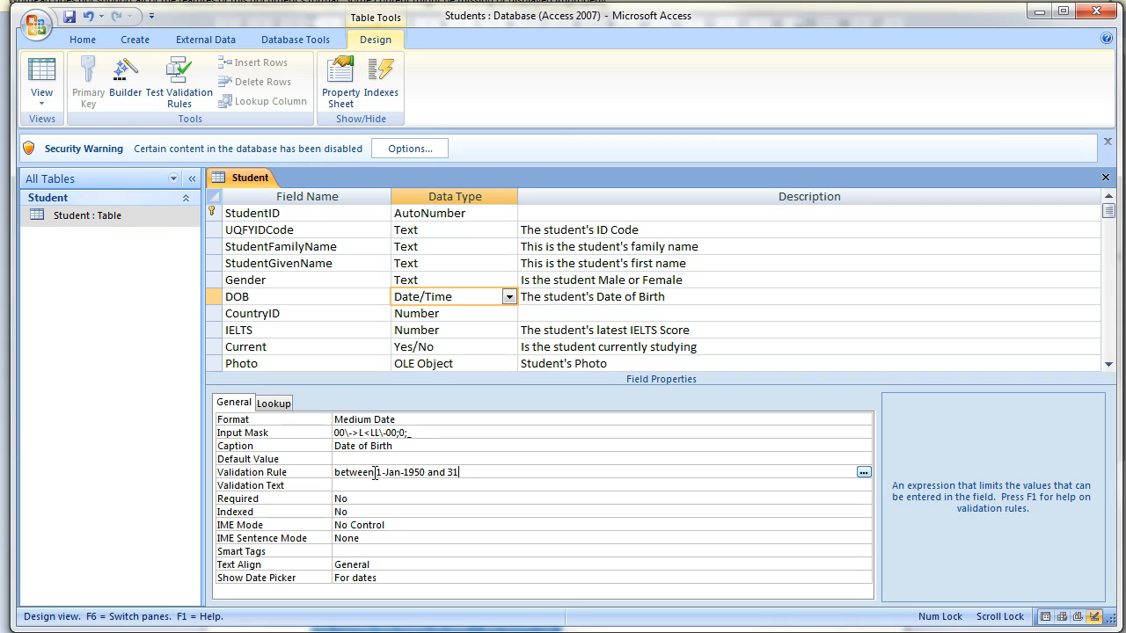
{"action": "type", "text": "-Dec"}
{"action": "type", "text": "-"}
{"action": "type", "text": "199"}
{"action": "type", "text": "8"}
{"action": "key", "text": "Return"}
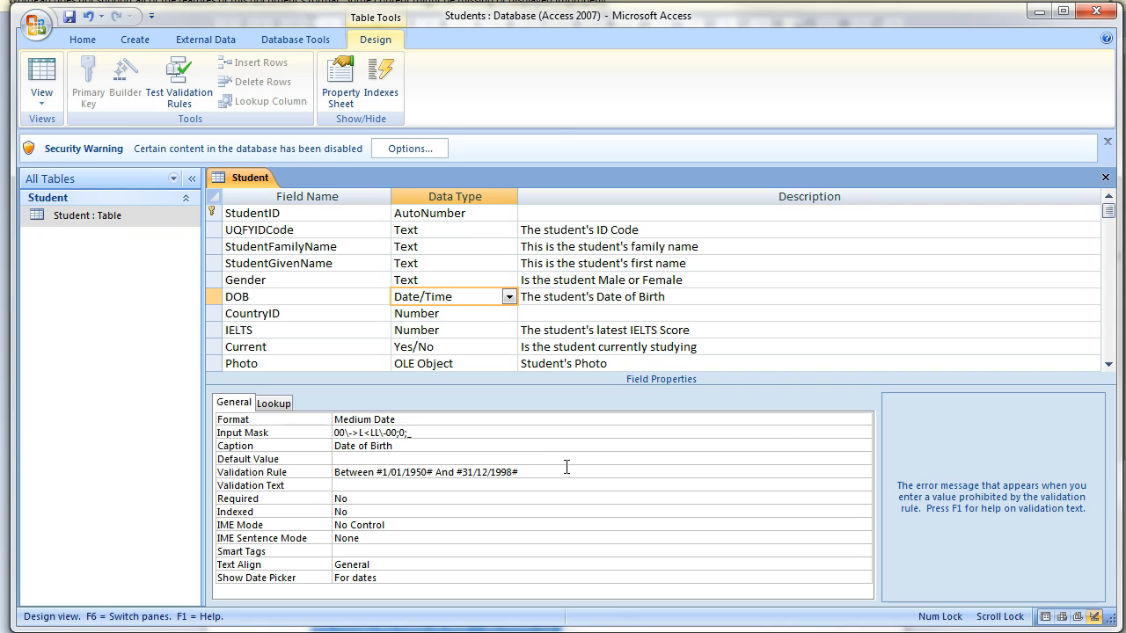
Save the Student table and open it in datasheet view.
{"action": "left_click", "coordinate": [42, 75]}
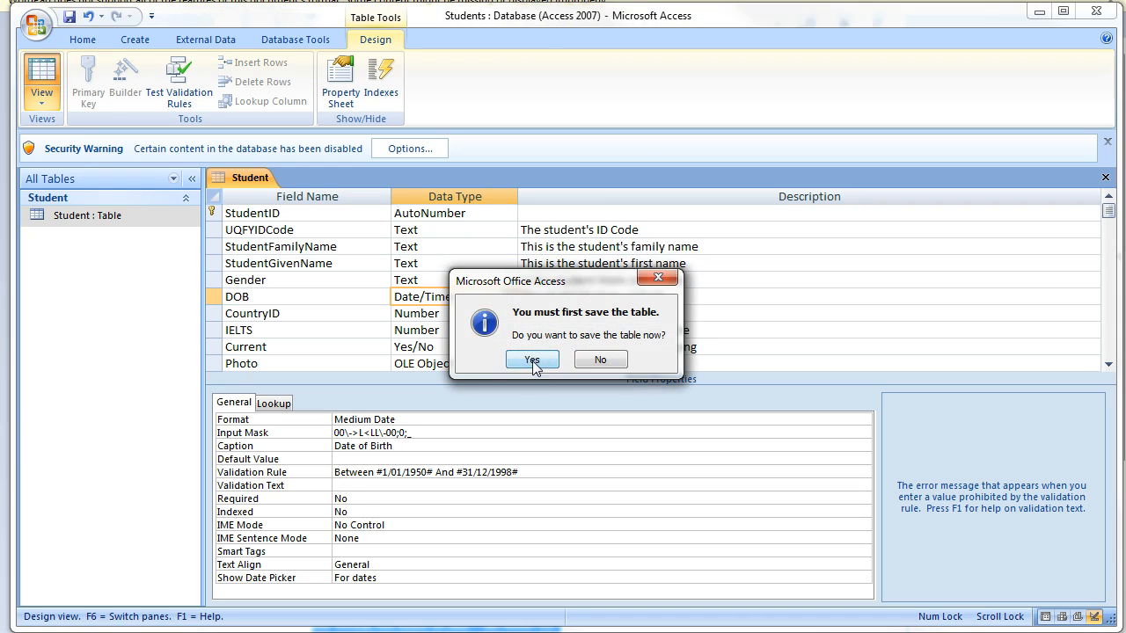
{"action": "left_click", "coordinate": [533, 360]}
{"action": "left_click", "coordinate": [498, 361]}
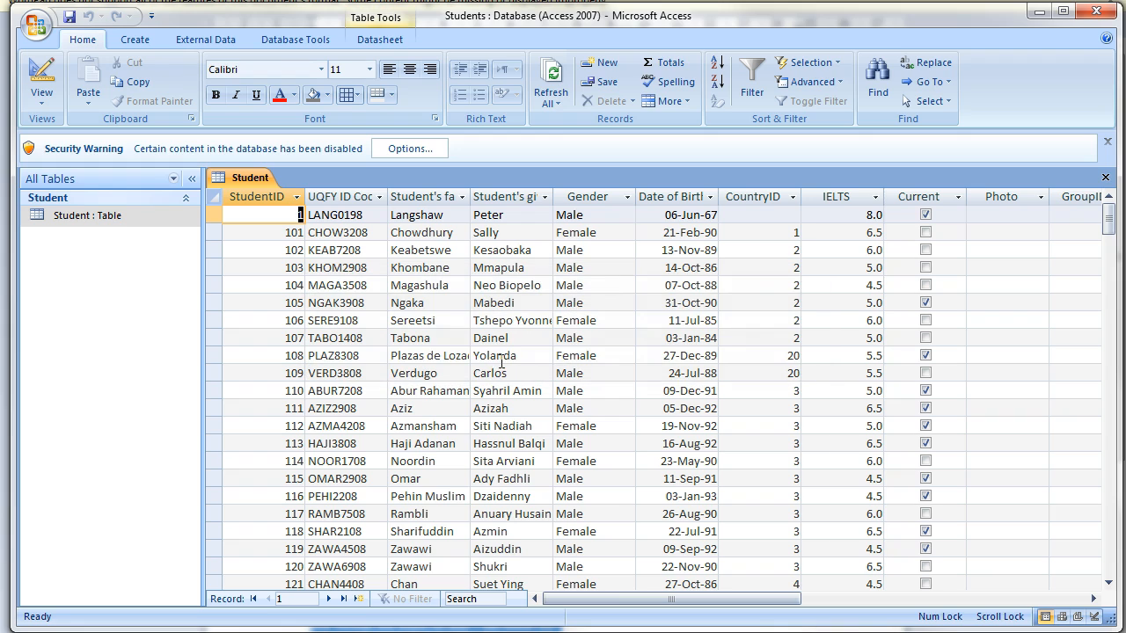
Change row 1's birth year to 99 and confirm the validation rule rejects it.
{"action": "left_click", "coordinate": [715, 215]}
{"action": "double_click", "coordinate": [711, 214]}
{"action": "type", "text": "99"}
{"action": "key", "text": "Return"}
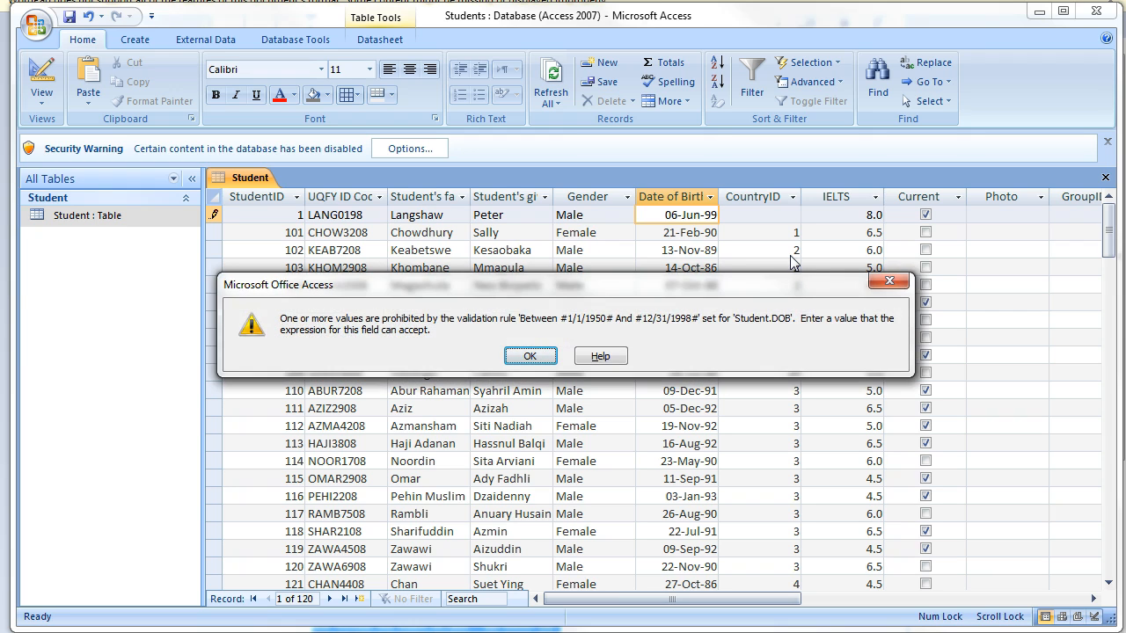
{"action": "key", "text": "Return"}
Try 12 as the birth year, then restore the date to 06-Jun-67.
{"action": "key", "text": "shift+Left"}
{"action": "key", "text": "shift+Left"}
{"action": "type", "text": "12"}
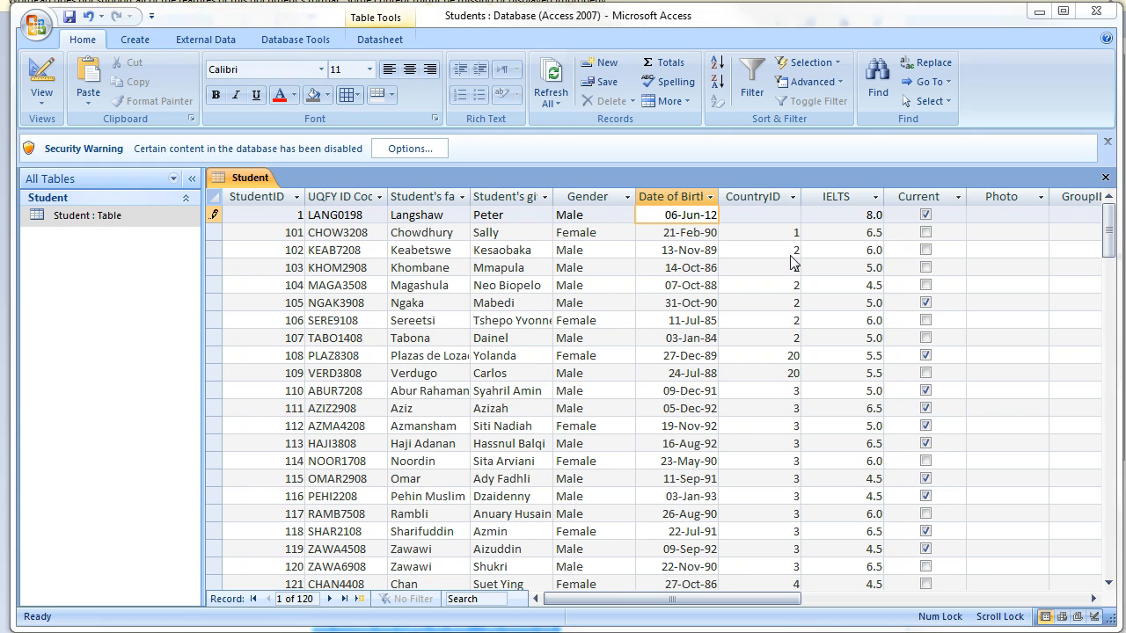
{"action": "key", "text": "Return"}
{"action": "key", "text": "Return"}
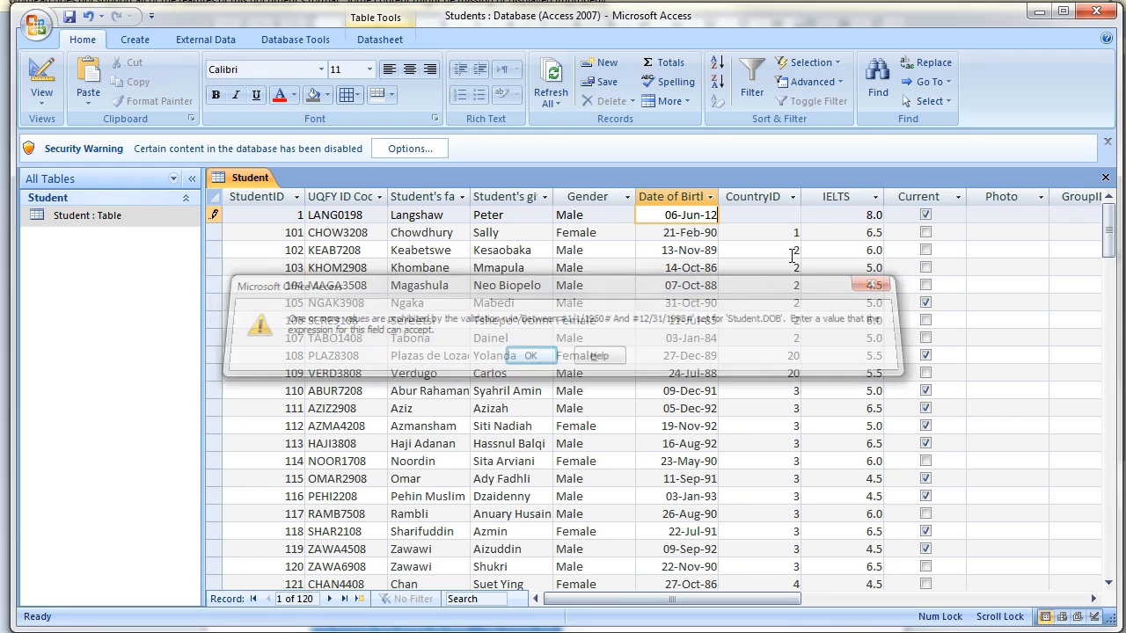
{"action": "key", "text": "BackSpace"}
{"action": "key", "text": "BackSpace"}
{"action": "type", "text": "67"}
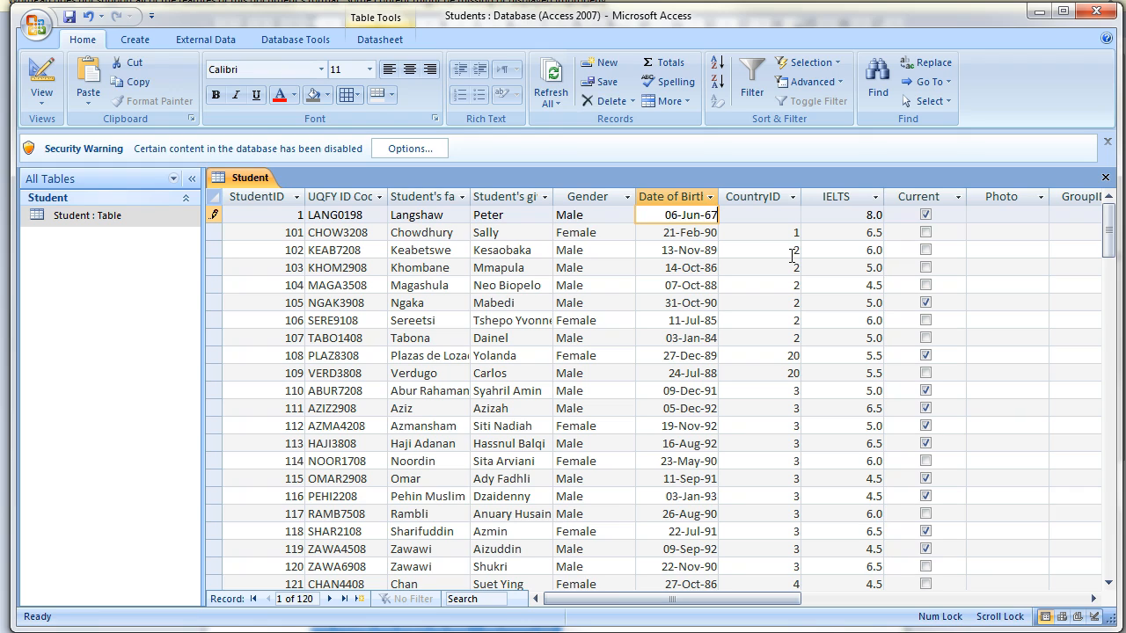
{"action": "key", "text": "Tab"}
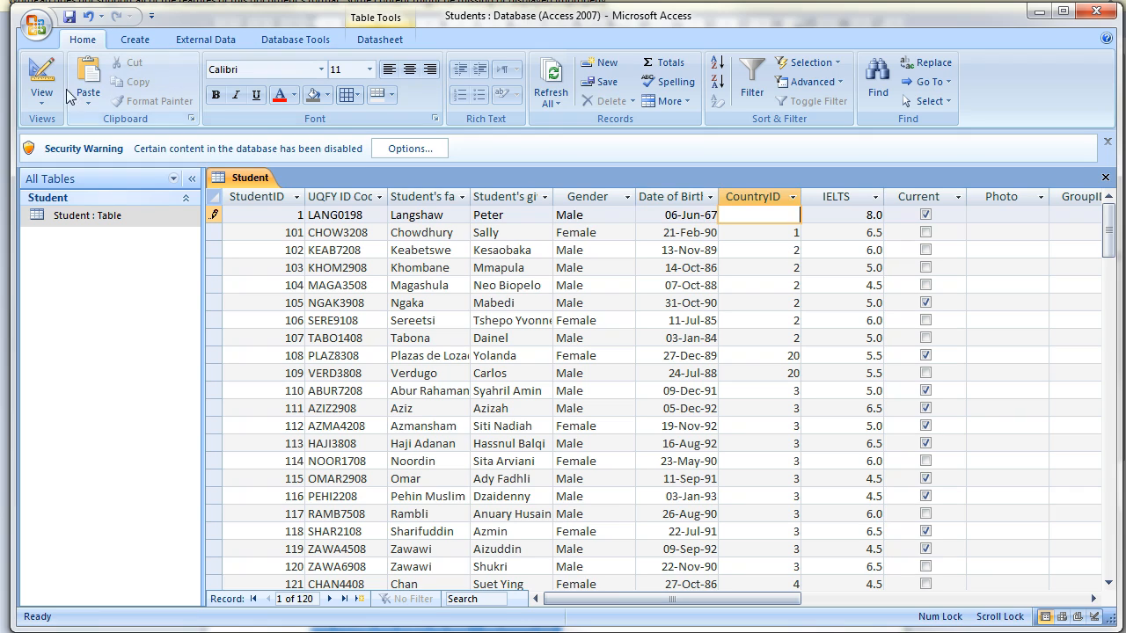
{"action": "left_click", "coordinate": [42, 75]}
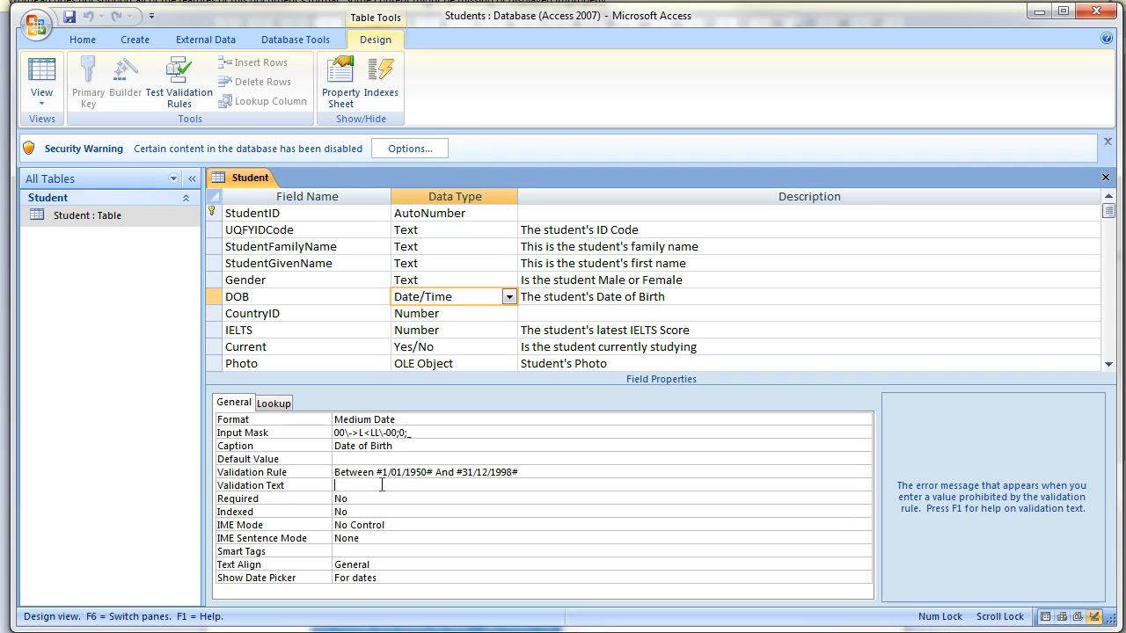
Enter DOB validation text 'Students who enrol must be aged between 17 and 65...' explaining the range.
{"action": "left_click", "coordinate": [382, 484]}
{"action": "type", "text": "Students who enrol must be "}
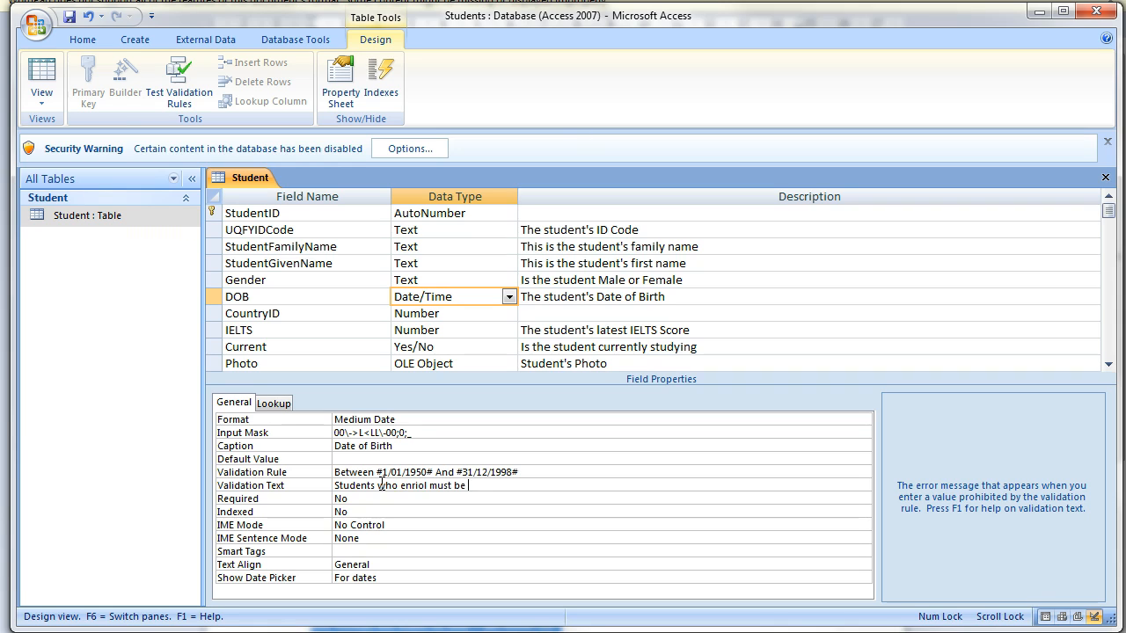
{"action": "type", "text": "aged between 17 and 65. This Date of Birth indicates the student's age is outside t"}
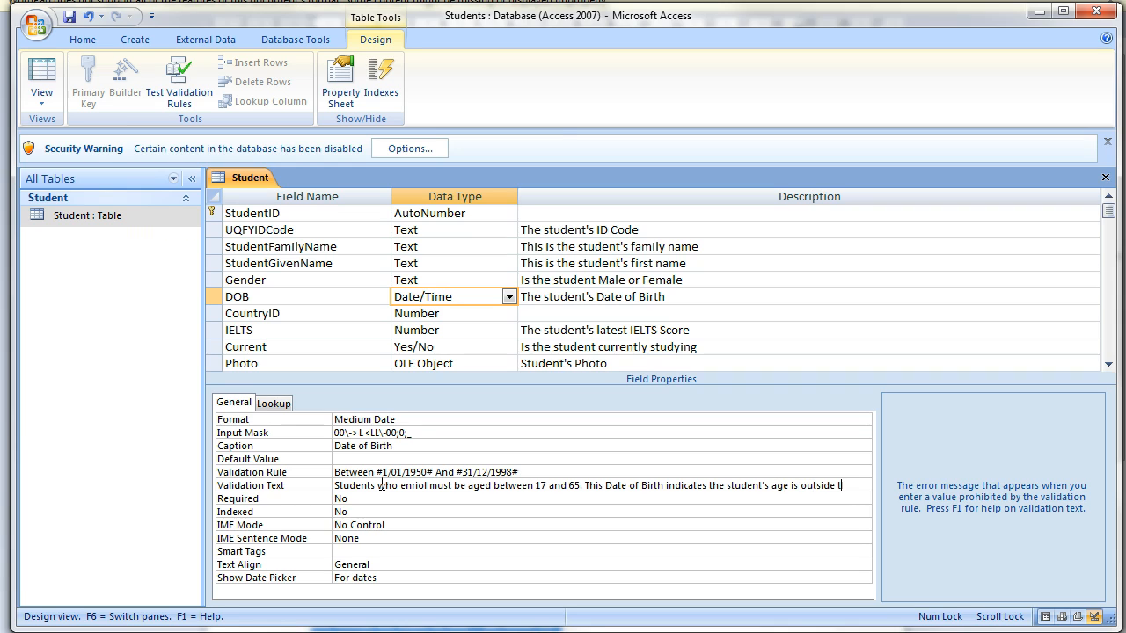
{"action": "type", "text": "hese"}
{"action": "key", "text": "BackSpace"}
{"action": "key", "text": "BackSpace"}
{"action": "key", "text": "BackSpace"}
{"action": "key", "text": "BackSpace"}
{"action": "type", "text": "is range."}
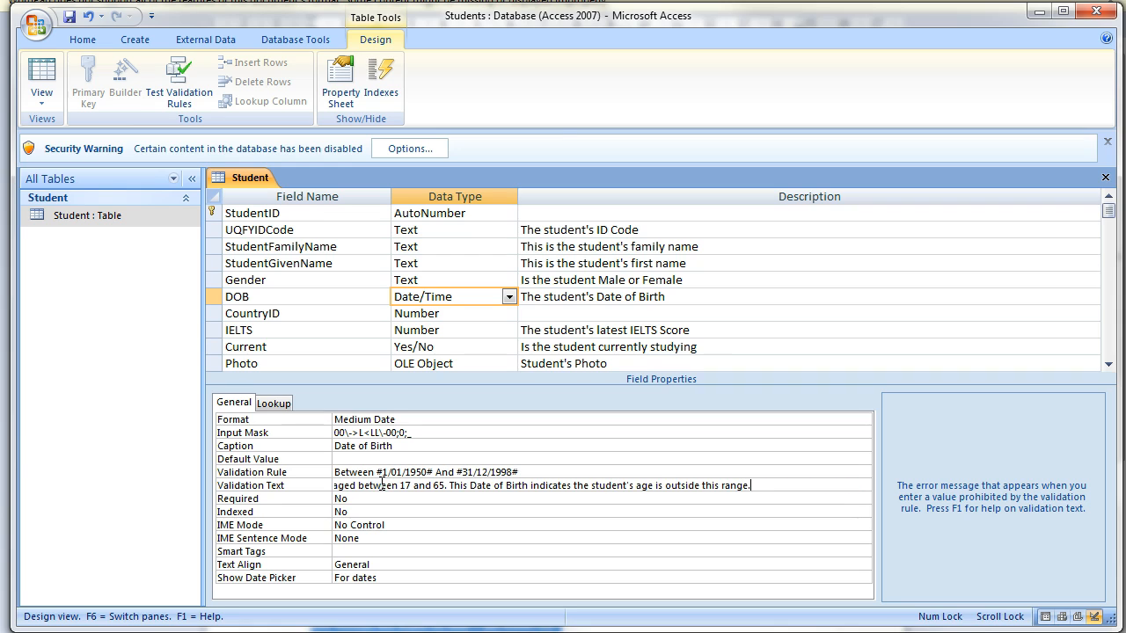
{"action": "key", "text": "Tab"}
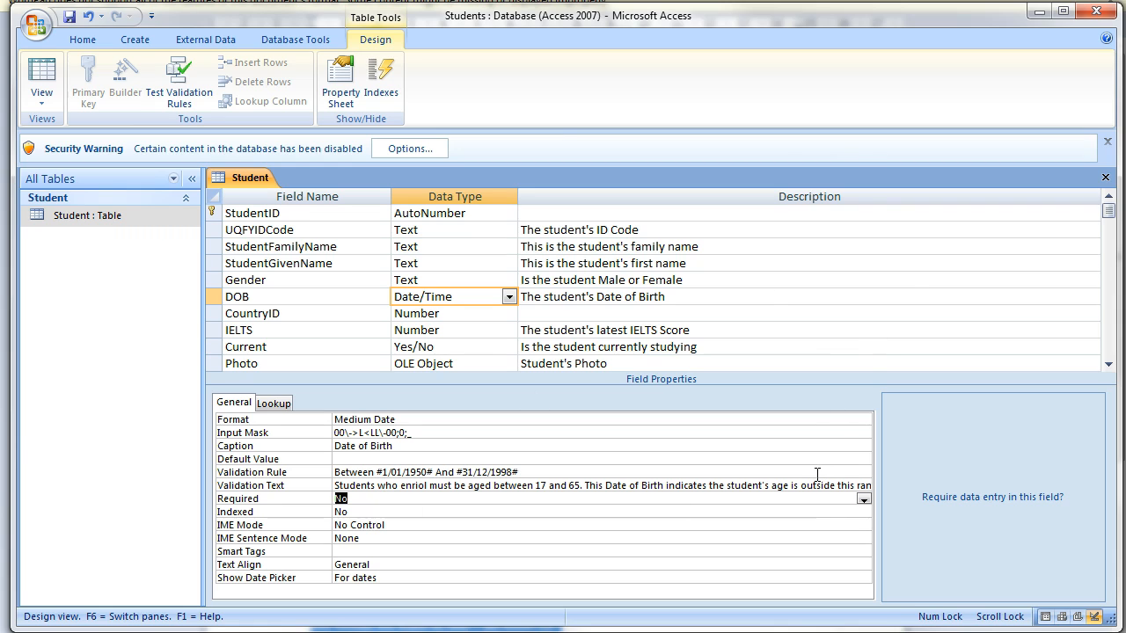
{"action": "left_click", "coordinate": [561, 472]}
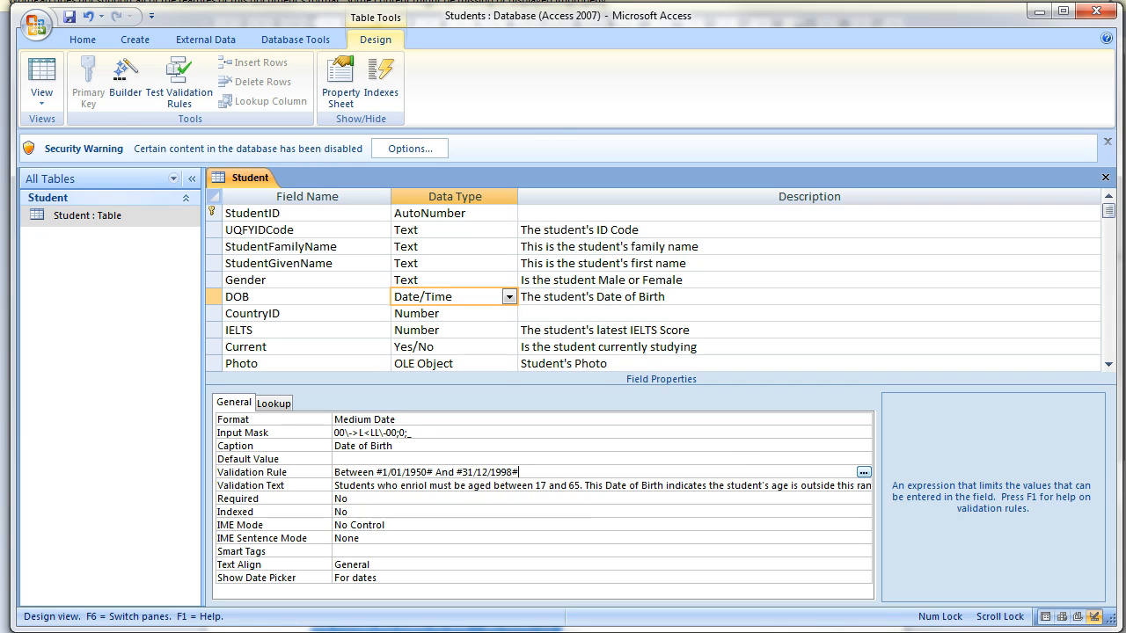
Select the DOB rule in the specification PDF's validation table and return to Access.
{"action": "key", "text": "alt+Tab"}
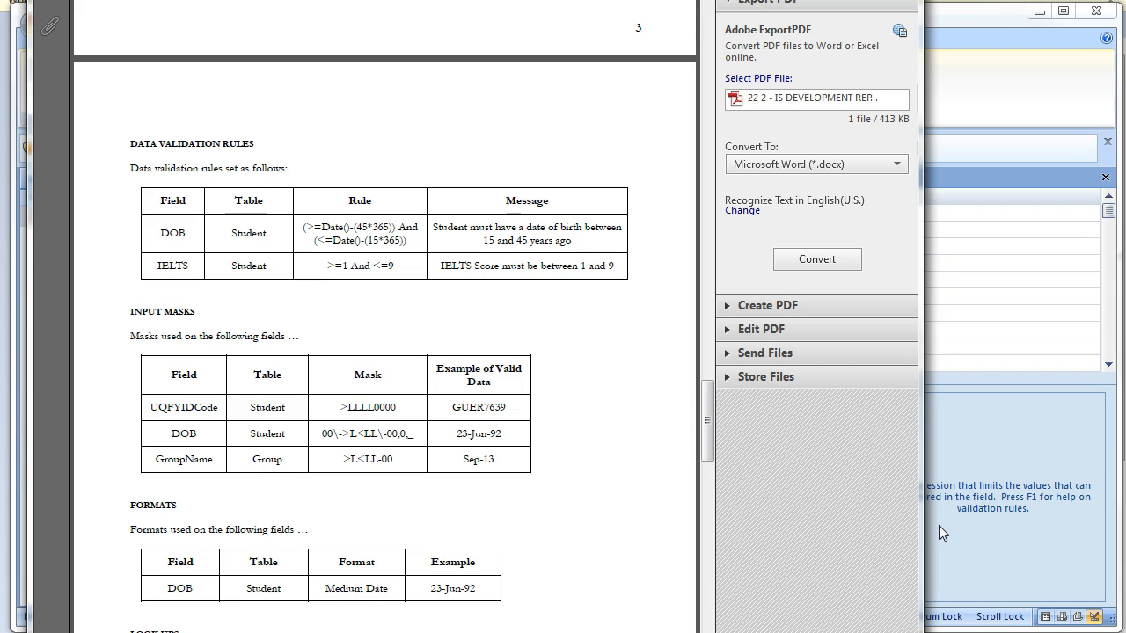
{"action": "left_click_drag", "start_coordinate": [415, 240], "coordinate": [307, 233]}
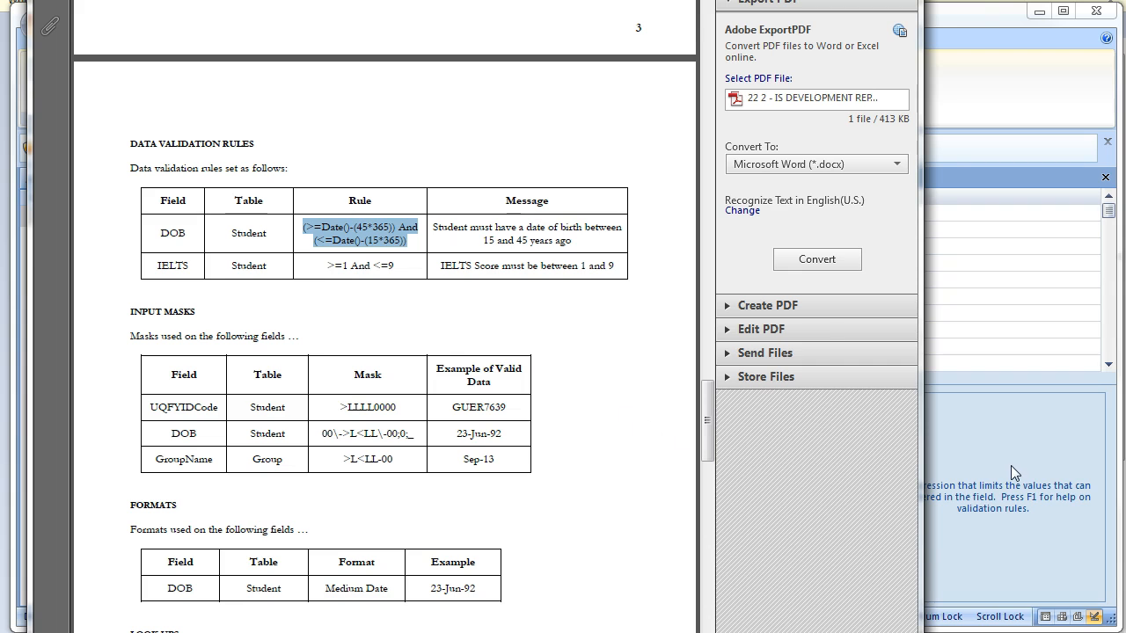
{"action": "left_click", "coordinate": [987, 432]}
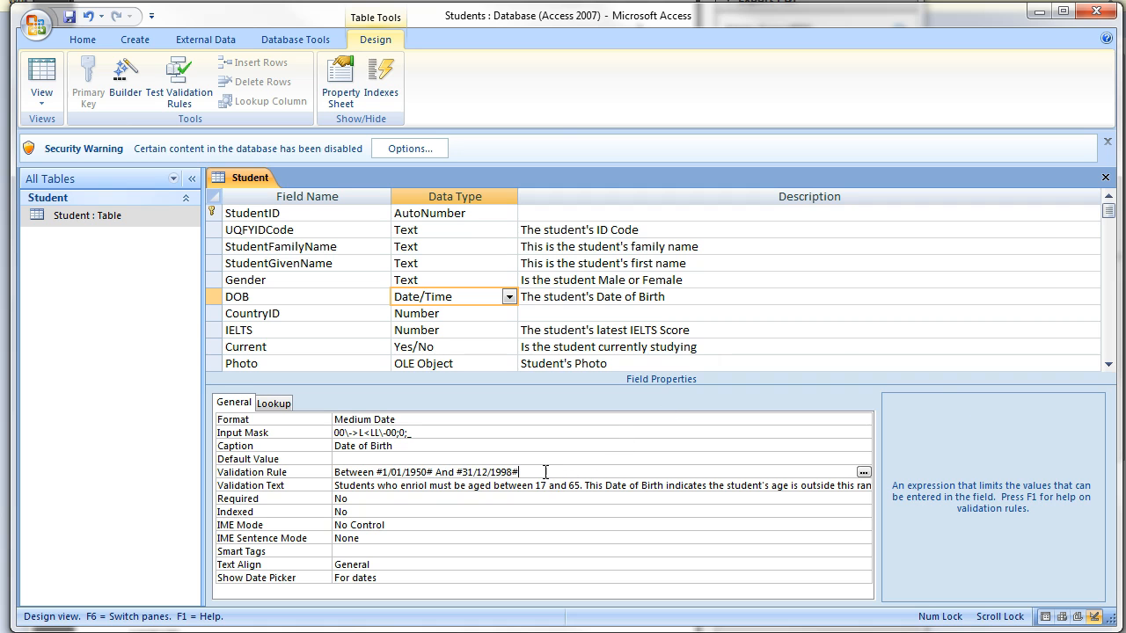
Try pasting over the DOB rule, dismiss the text-too-long message, and delete the old Between rule.
{"action": "left_click_drag", "start_coordinate": [528, 473], "coordinate": [321, 475]}
{"action": "key", "text": "ctrl+v"}
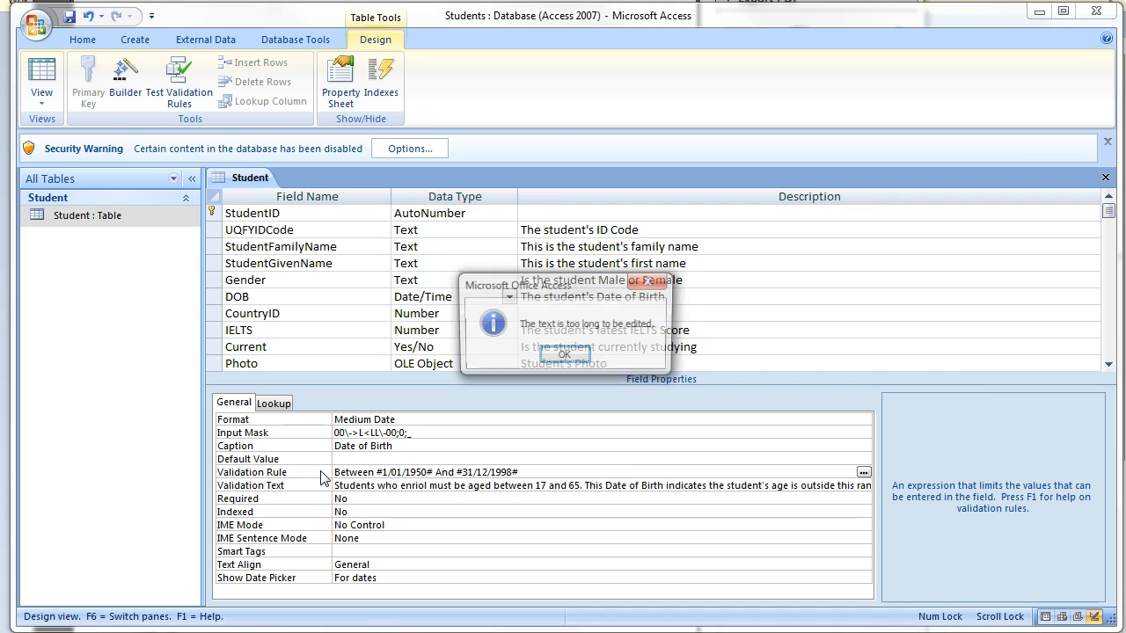
{"action": "left_click", "coordinate": [576, 356]}
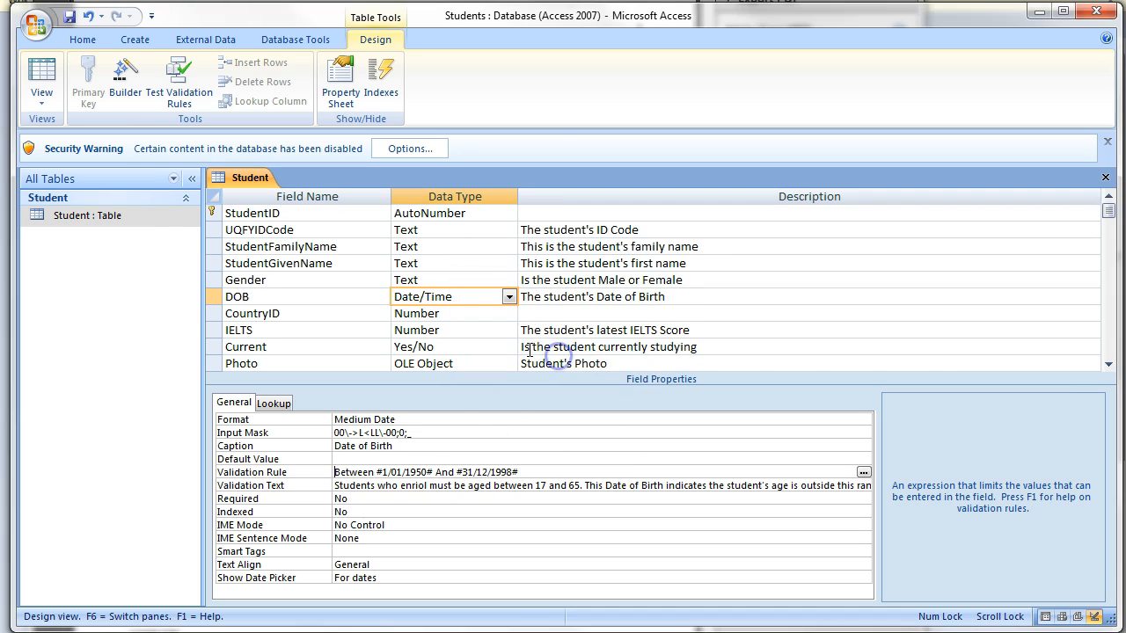
{"action": "left_click_drag", "start_coordinate": [526, 472], "coordinate": [324, 473]}
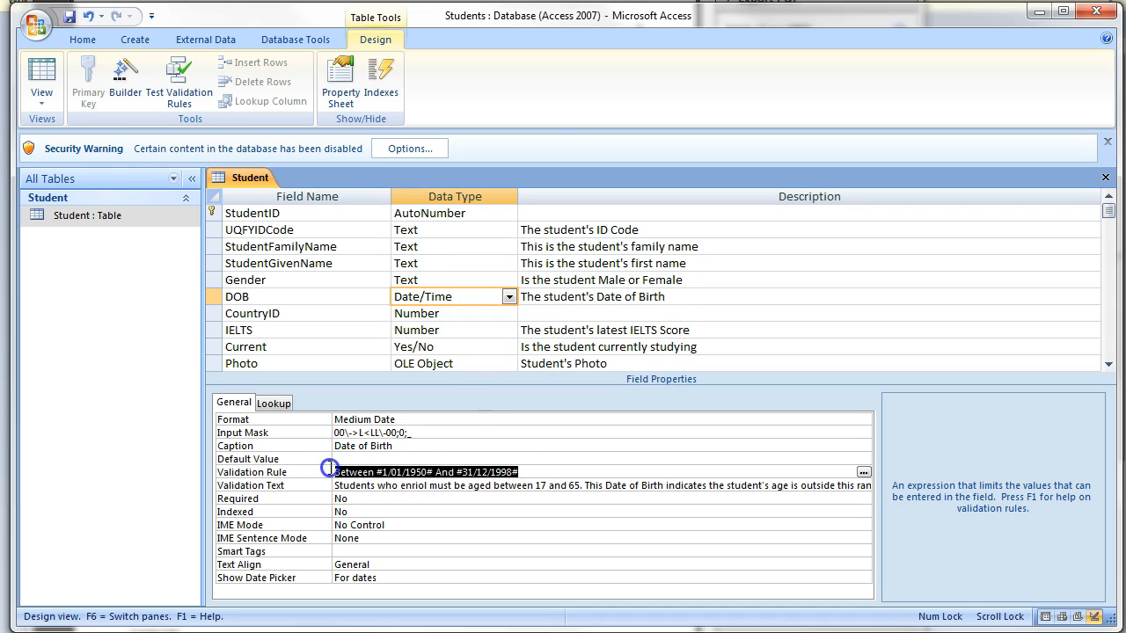
{"action": "key", "text": "Delete"}
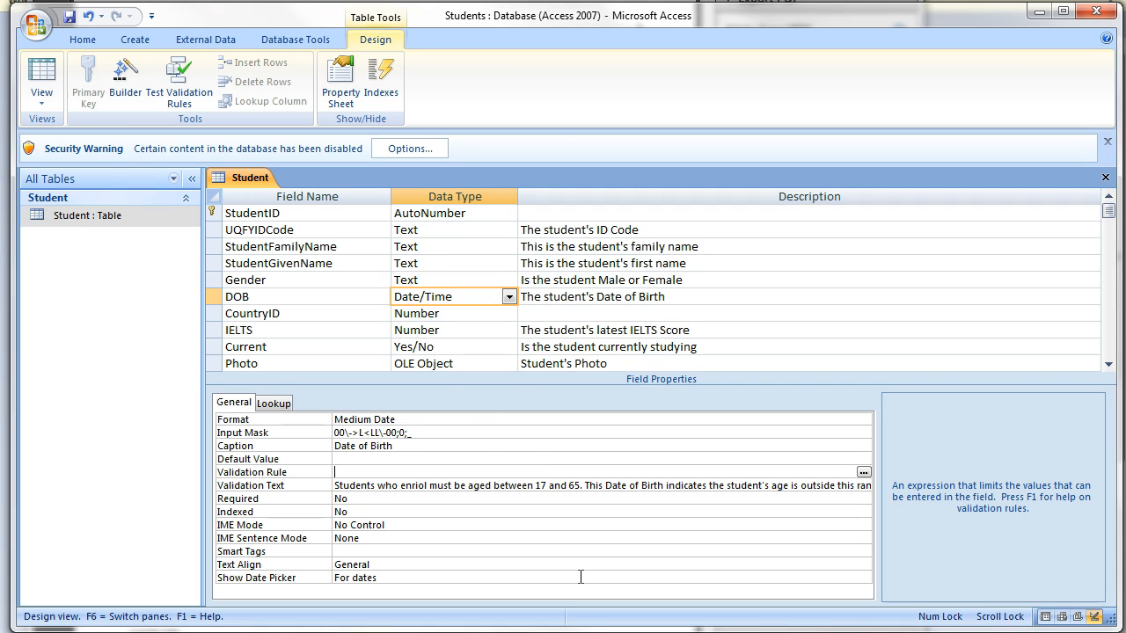
{"action": "key", "text": "Return"}
{"action": "key", "text": "alt+Tab"}
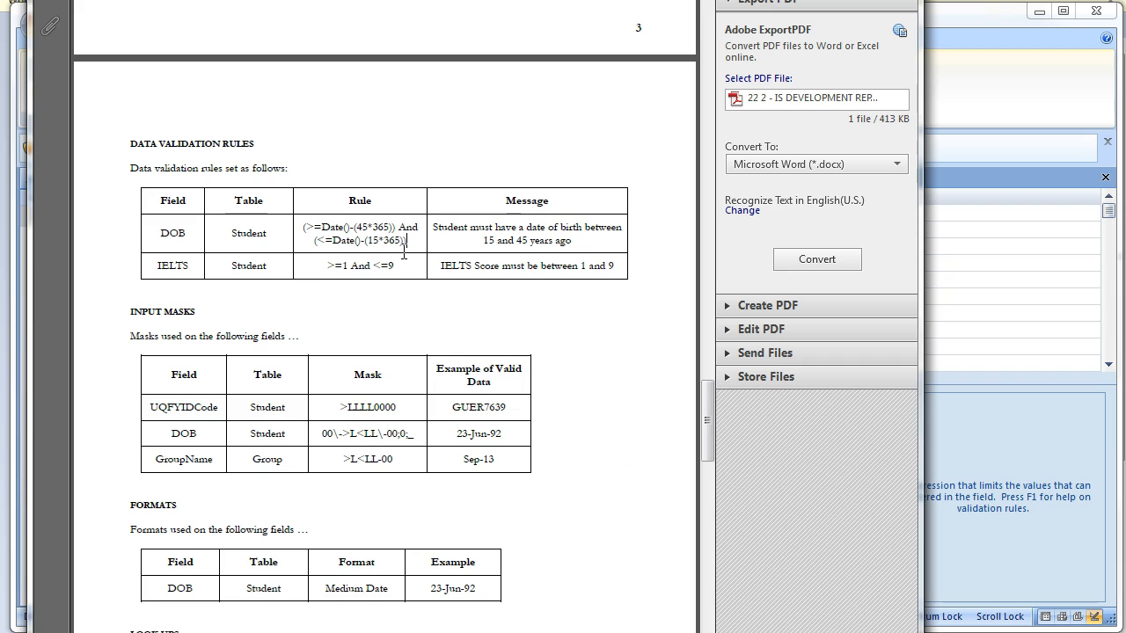
Select the DOB rule cell text in the PDF and return to Access.
{"action": "mouse_move", "coordinate": [418, 229]}
{"action": "left_mouse_down"}
{"action": "mouse_move", "coordinate": [382, 218]}
{"action": "mouse_move", "coordinate": [299, 229]}
{"action": "mouse_move", "coordinate": [416, 244]}
{"action": "left_mouse_up"}
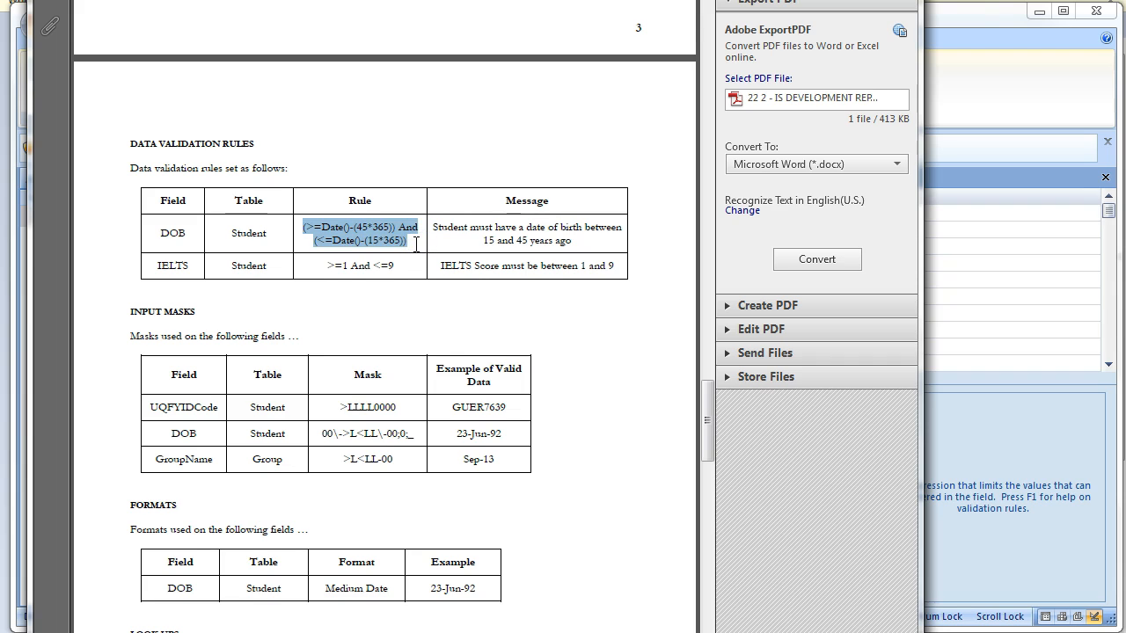
{"action": "left_click", "coordinate": [1025, 430]}
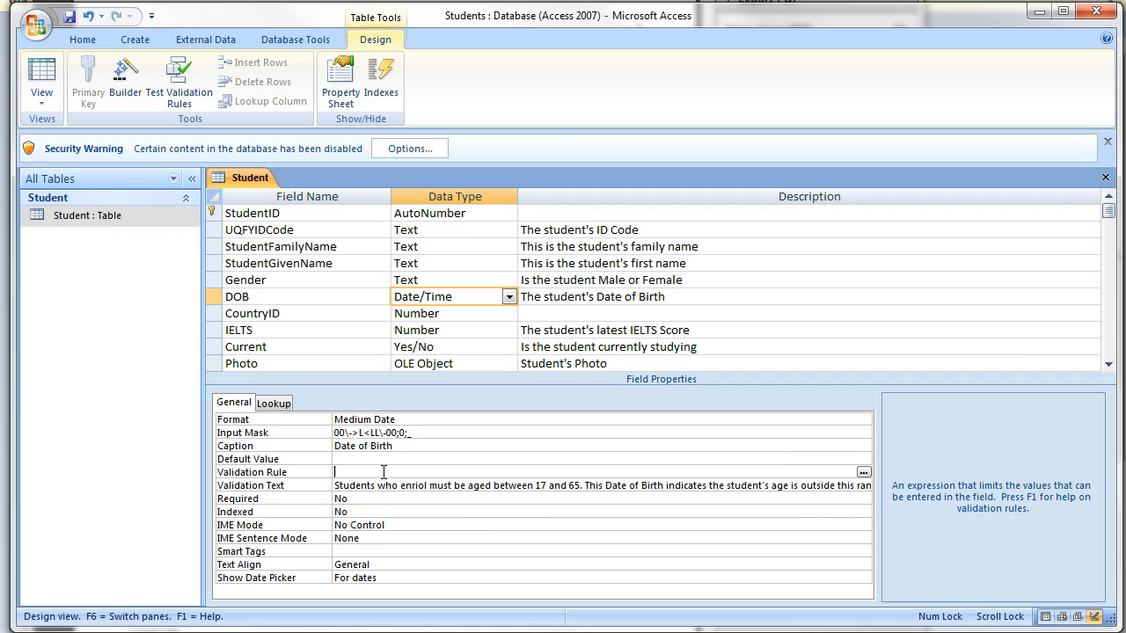
Paste both copied conditions joined by And to form (>=Date()-(45*365)) And (<=Date()-(15*365)).
{"action": "type", "text": "(<=Date()-(15*365))"}
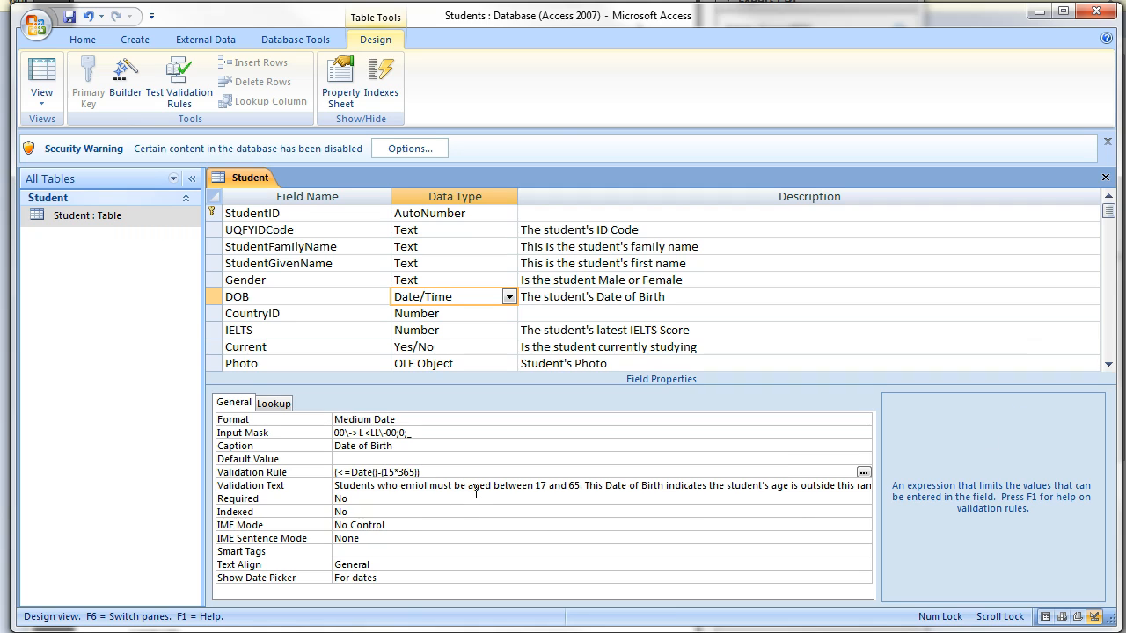
{"action": "key", "text": "End"}
{"action": "type", "text": "And"}
{"action": "type", "text": "(<=Date()-(15*365))"}
{"action": "left_click", "coordinate": [572, 500]}
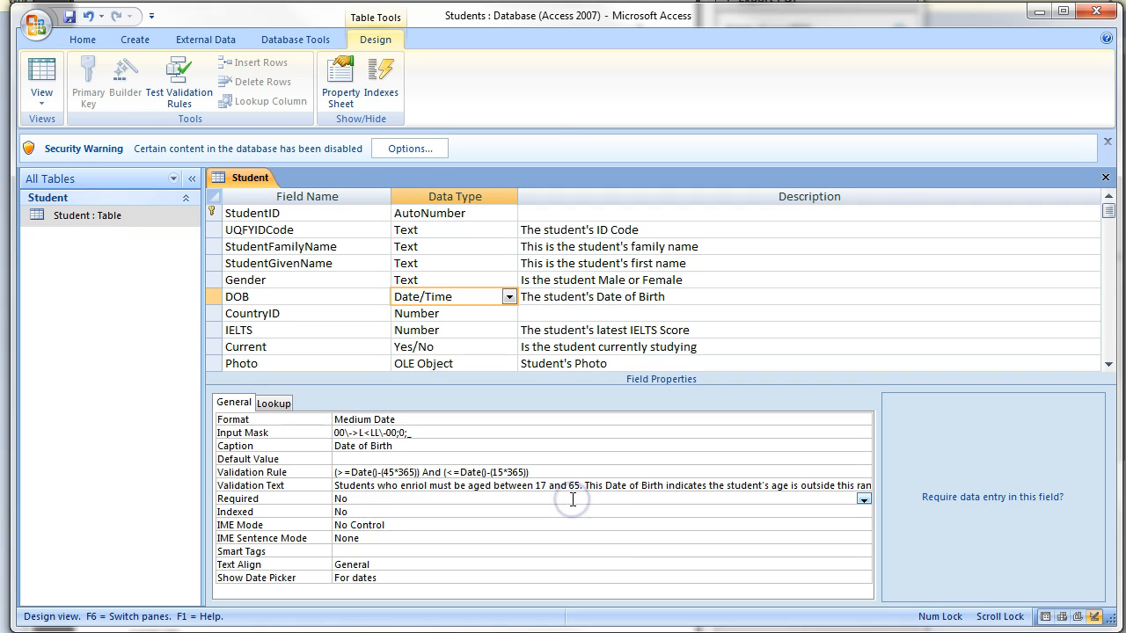